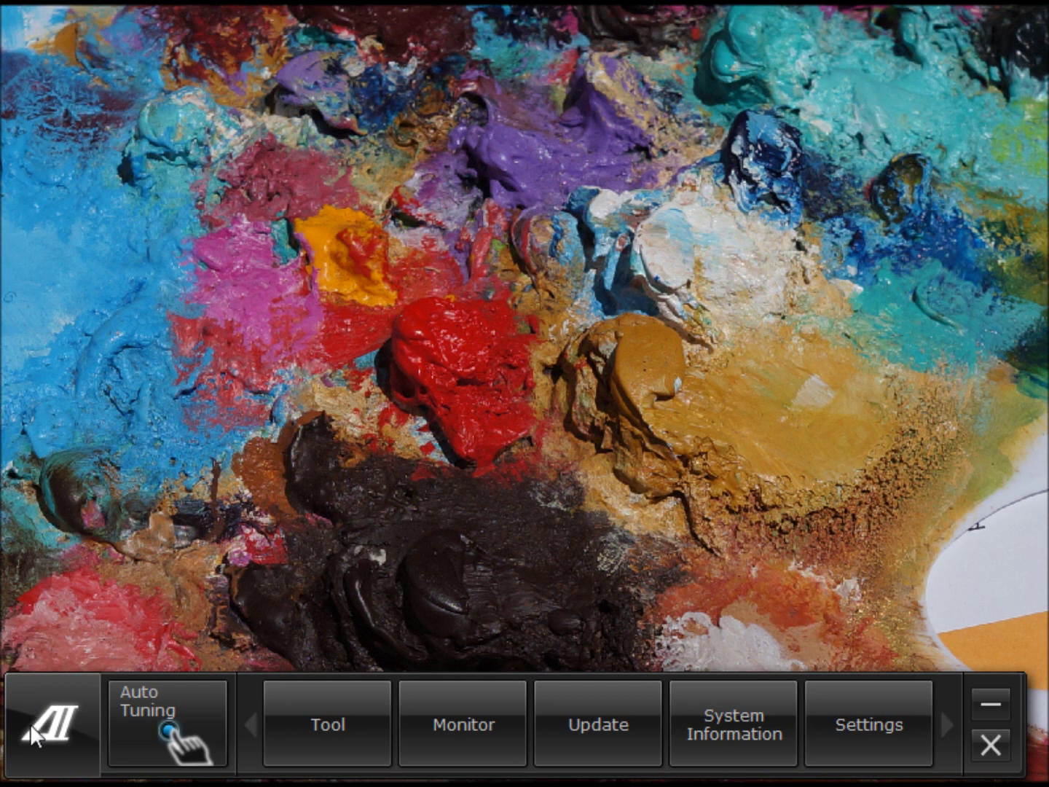
Step: Open TurboV EVO's Auto Tuning, view the Manual Mode settings, and return to the Auto Tuning view
{"action": "left_click_drag", "start_coordinate": [16, 758], "coordinate": [23, 756]}
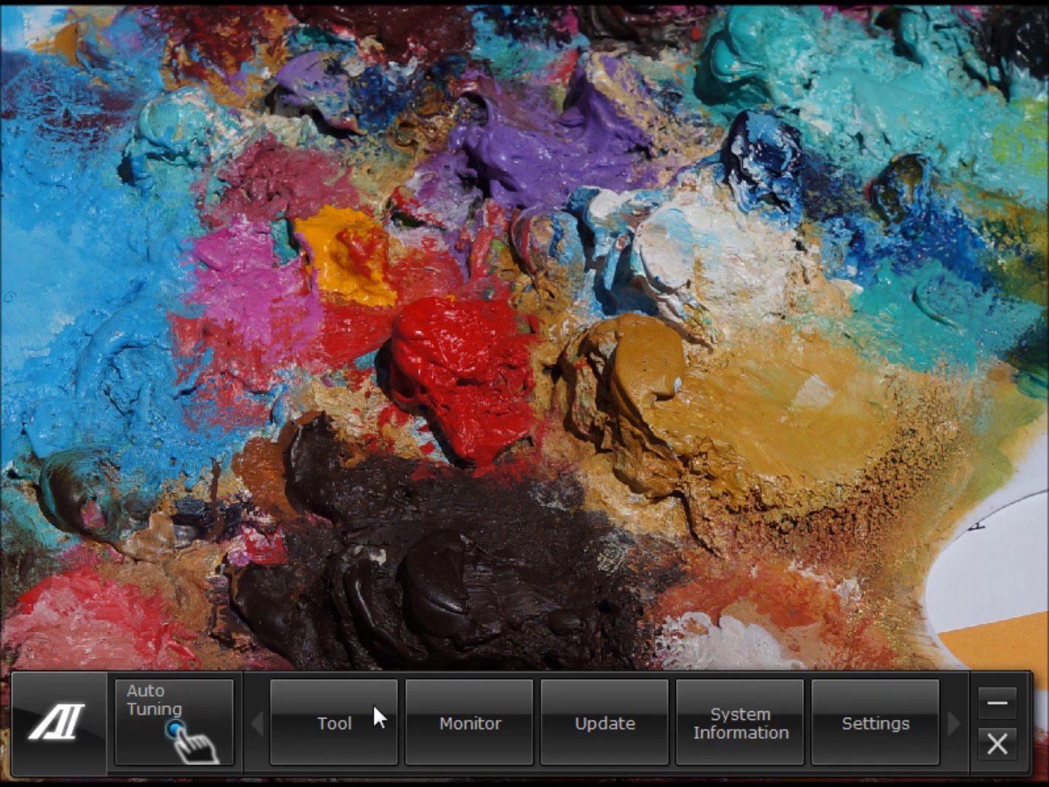
{"action": "left_click", "coordinate": [138, 737]}
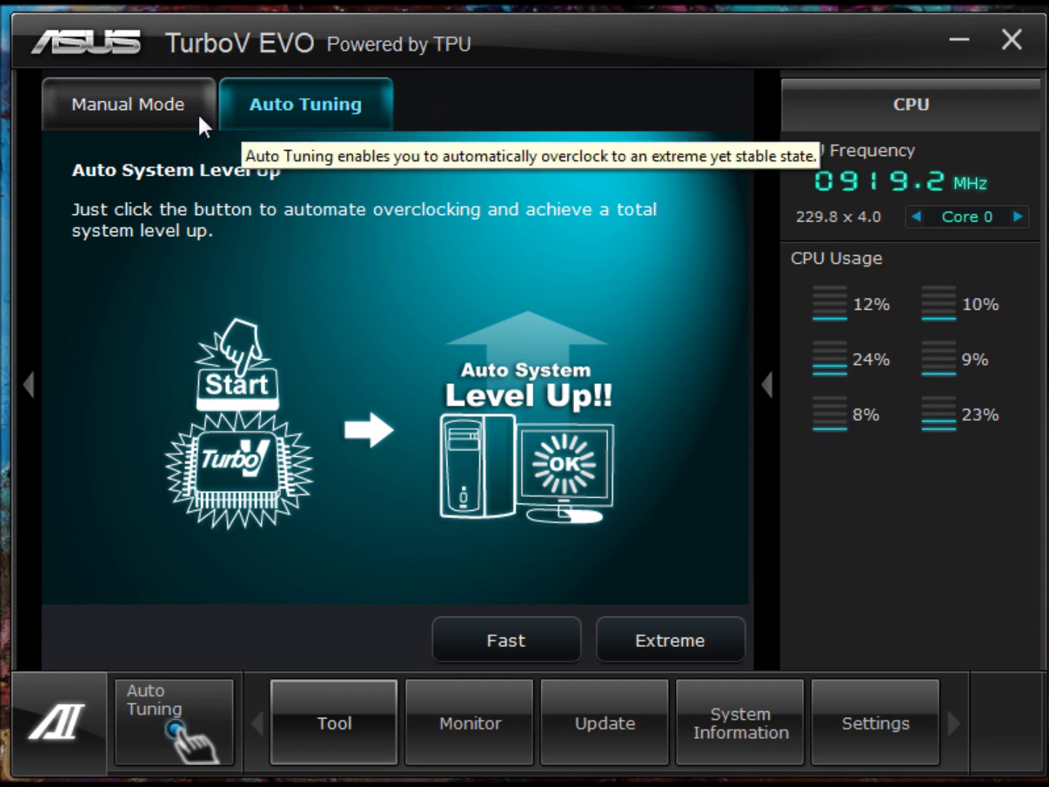
{"action": "left_click", "coordinate": [123, 109]}
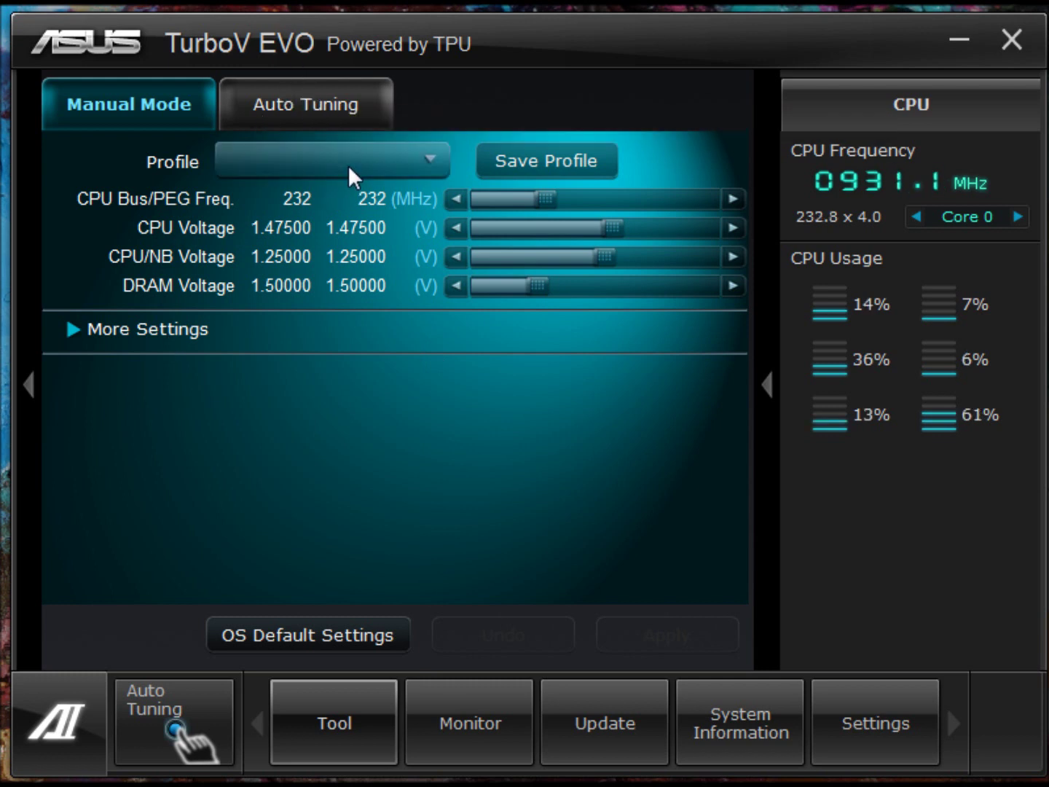
{"action": "left_click", "coordinate": [283, 100]}
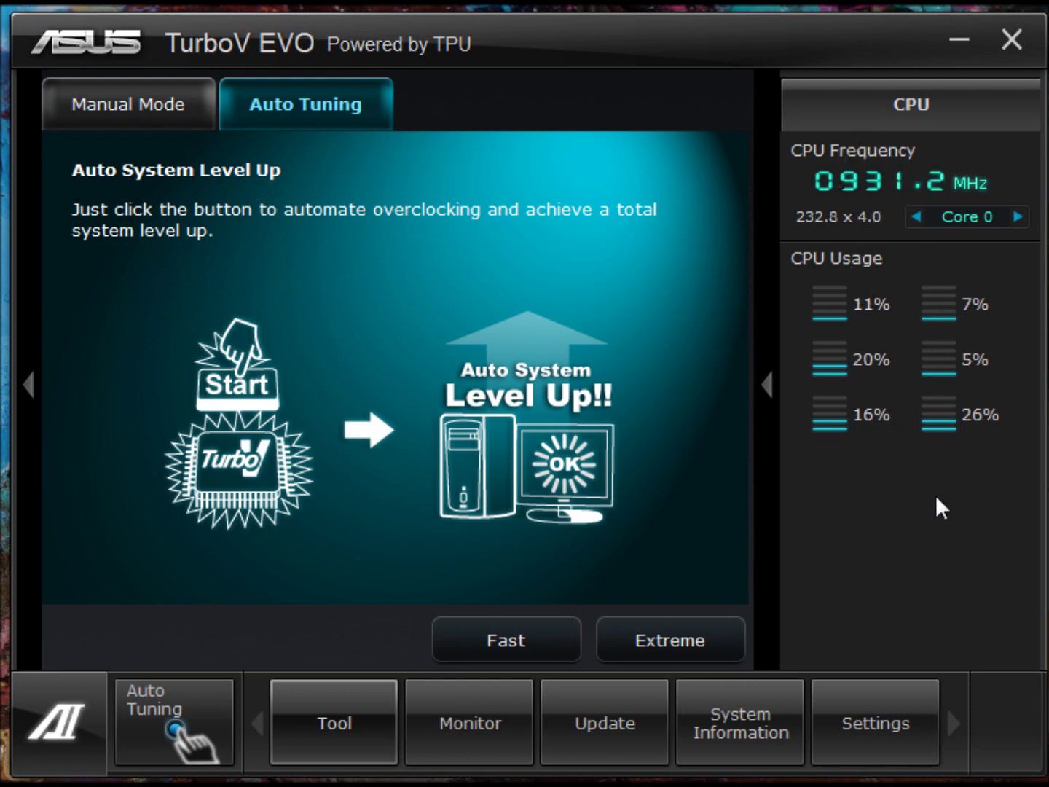
Step: Open the DIGI+ VRM tool to view its load line, current capability and power phase settings
{"action": "left_click", "coordinate": [310, 713]}
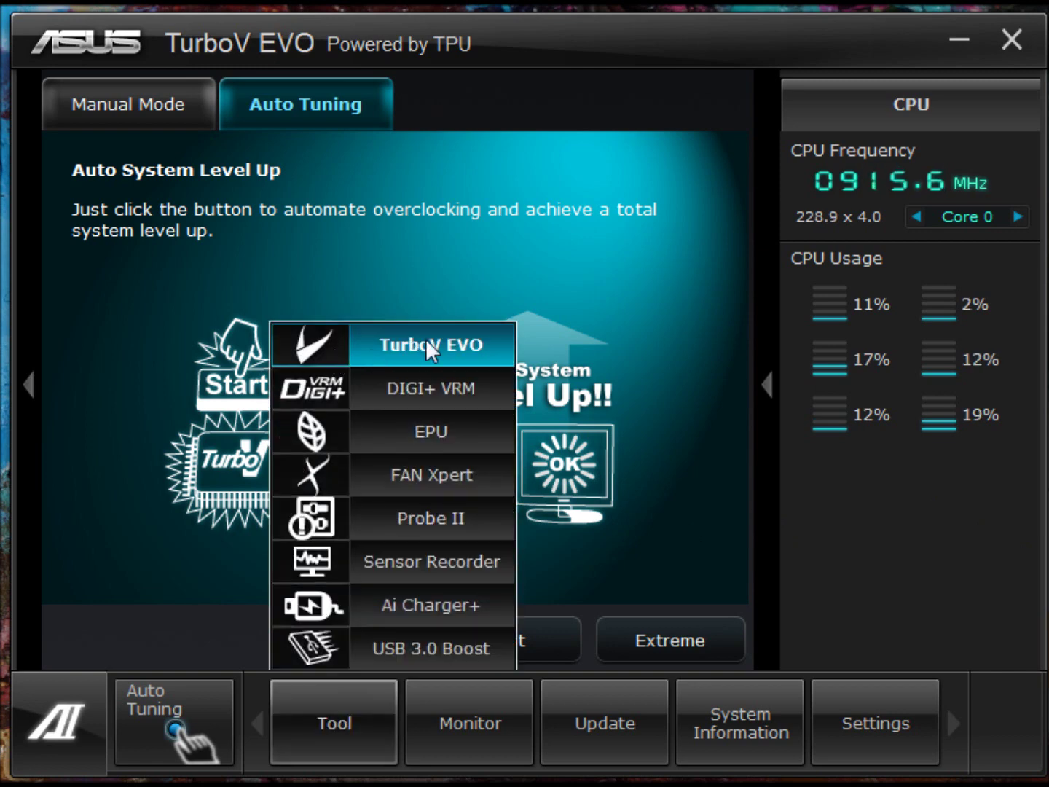
{"action": "left_click", "coordinate": [421, 394]}
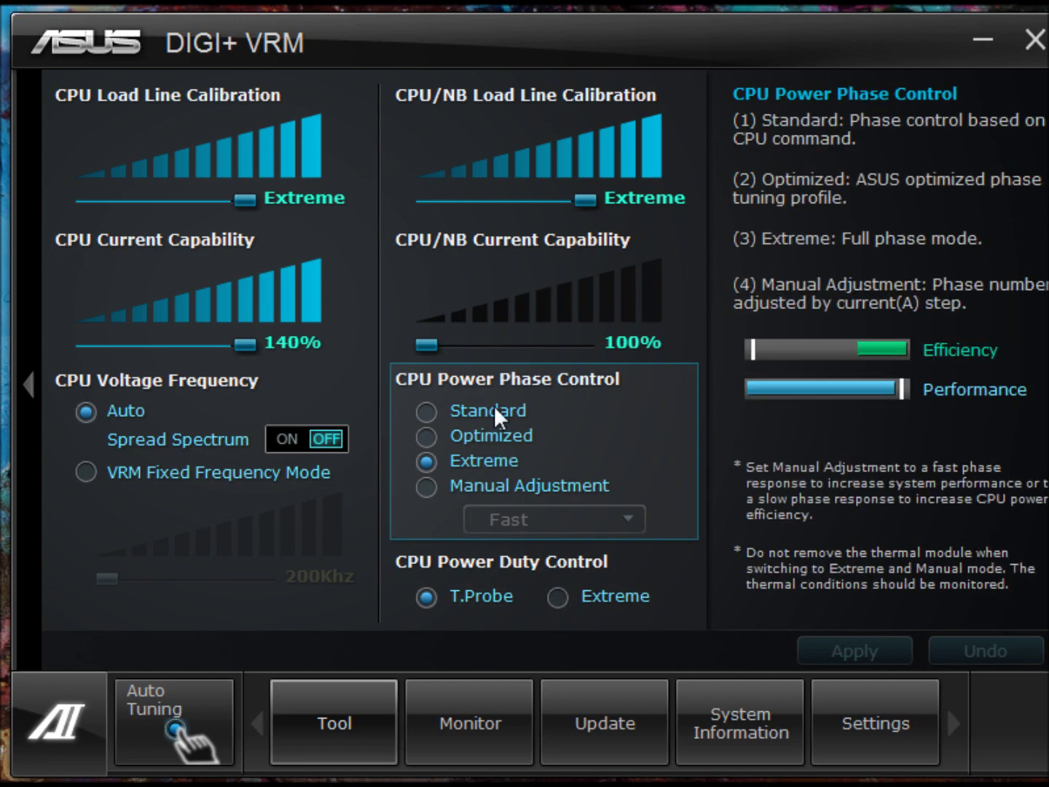
Step: Open the EPU tool, view the High performance profile's configuration, and cancel without changing it
{"action": "left_click", "coordinate": [288, 707]}
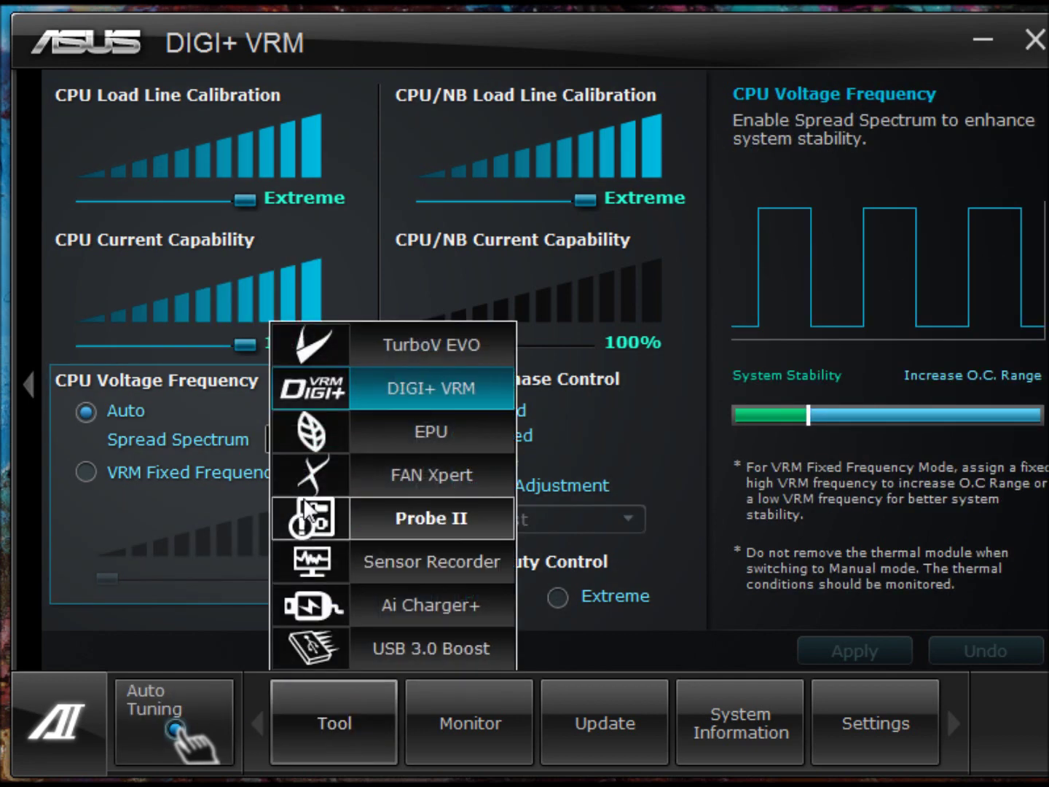
{"action": "left_click", "coordinate": [329, 439]}
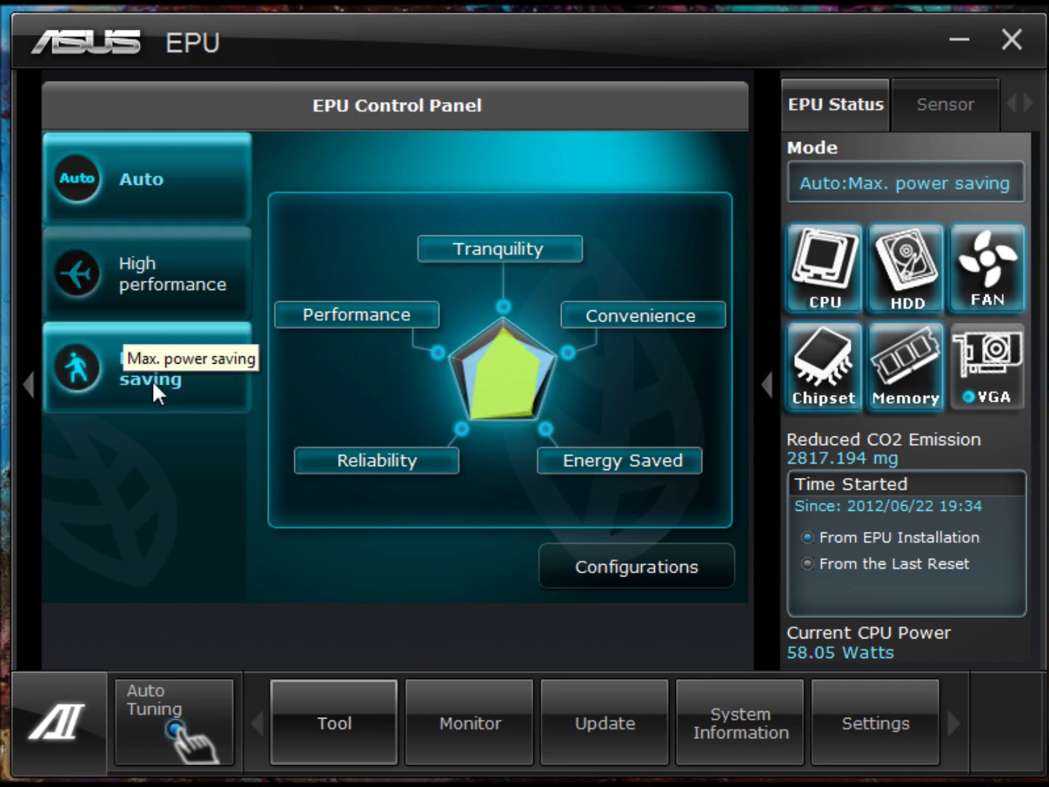
{"action": "left_click", "coordinate": [641, 575]}
{"action": "left_click", "coordinate": [271, 108]}
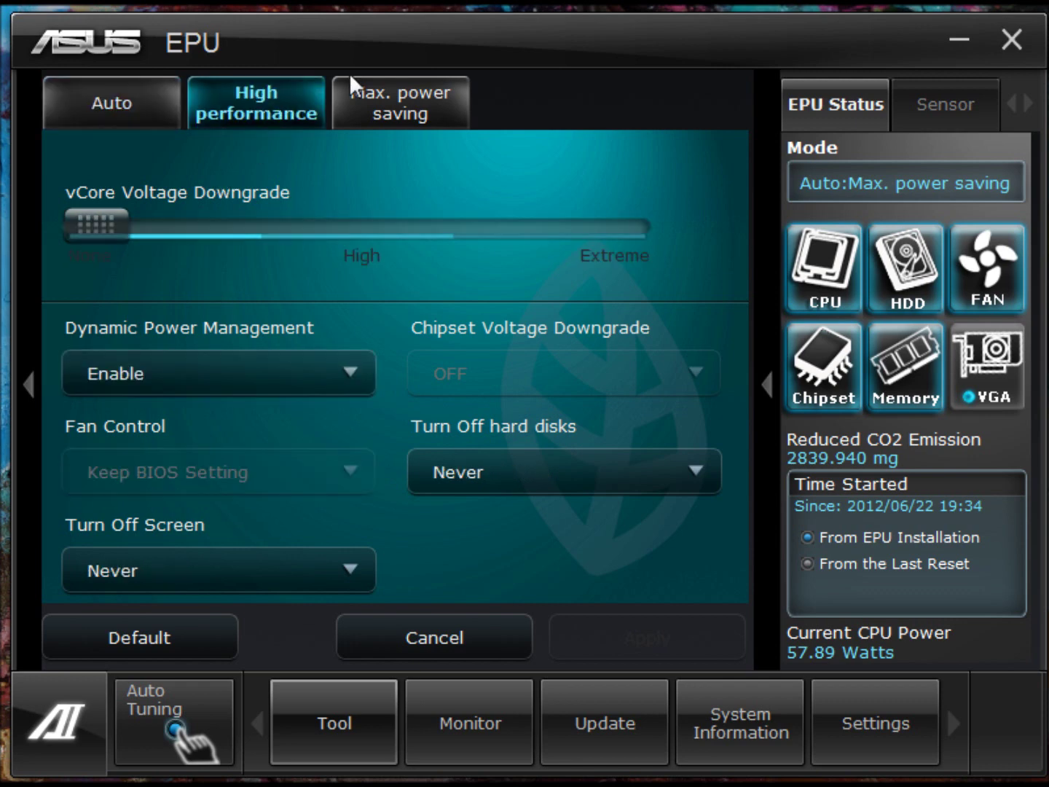
{"action": "left_click", "coordinate": [448, 651]}
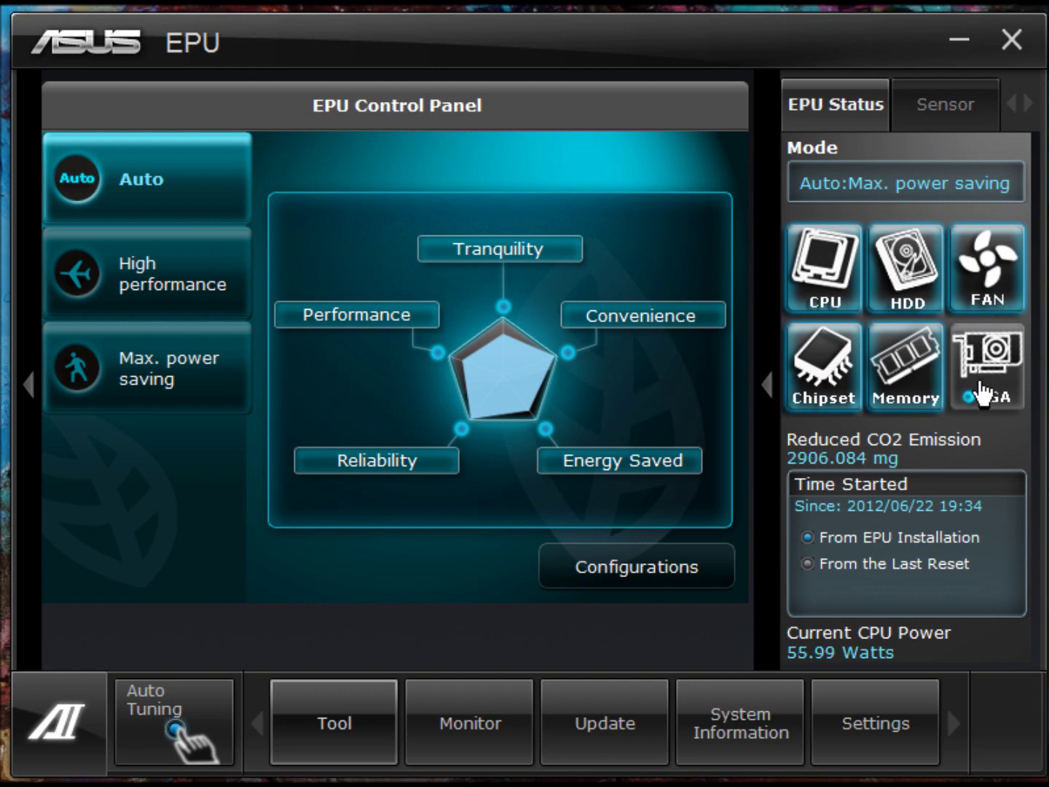
Step: Open FAN Xpert, view the CPU fan curve and the sensor readings, and return to the fan speed test view
{"action": "left_click", "coordinate": [339, 711]}
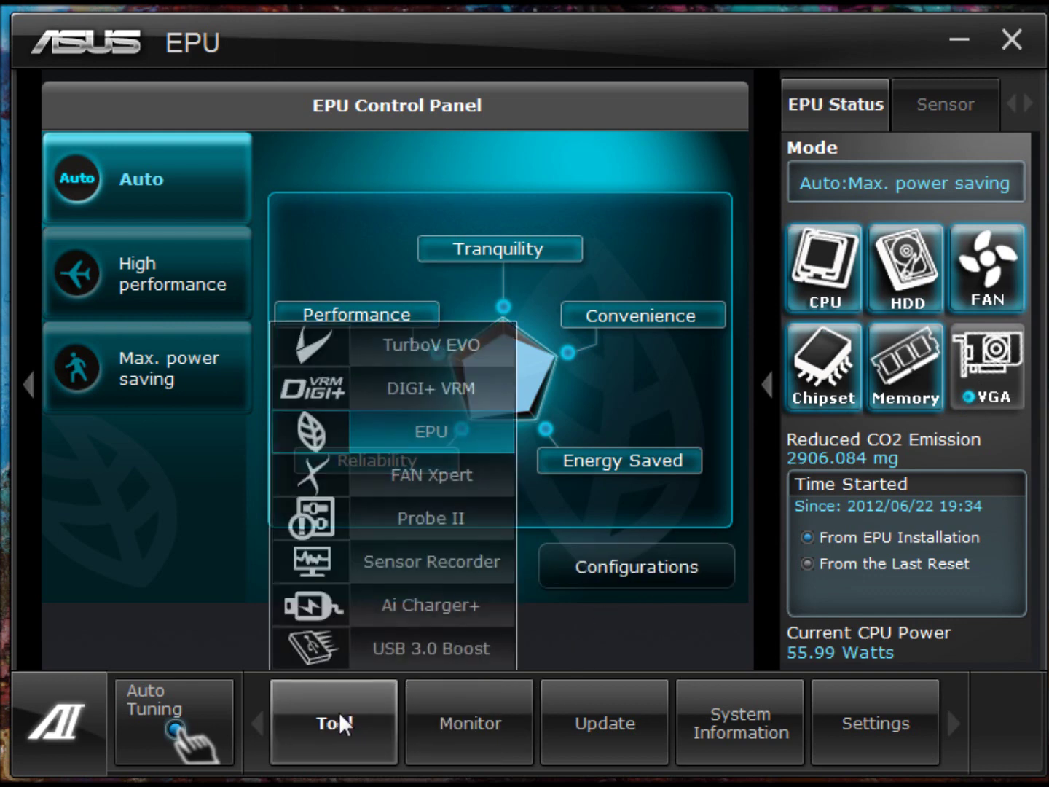
{"action": "left_click", "coordinate": [356, 474]}
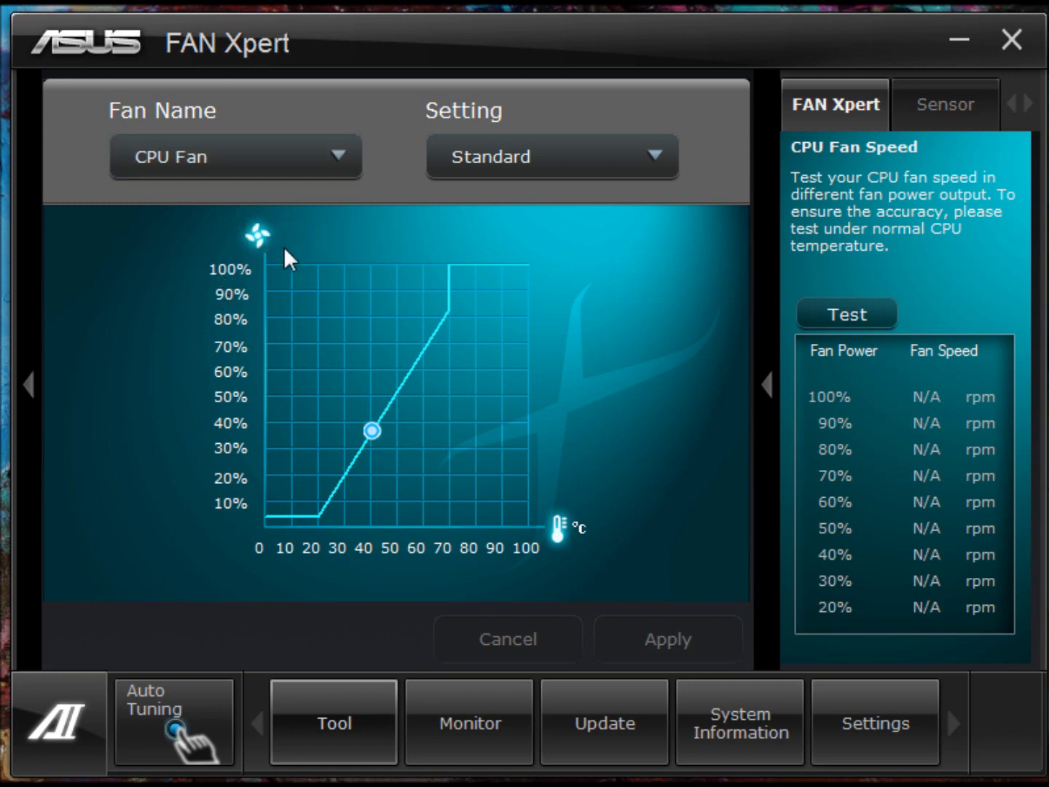
{"action": "mouse_move", "coordinate": [371, 429]}
{"action": "left_click", "coordinate": [919, 105]}
{"action": "left_click", "coordinate": [848, 102]}
{"action": "left_click", "coordinate": [905, 101]}
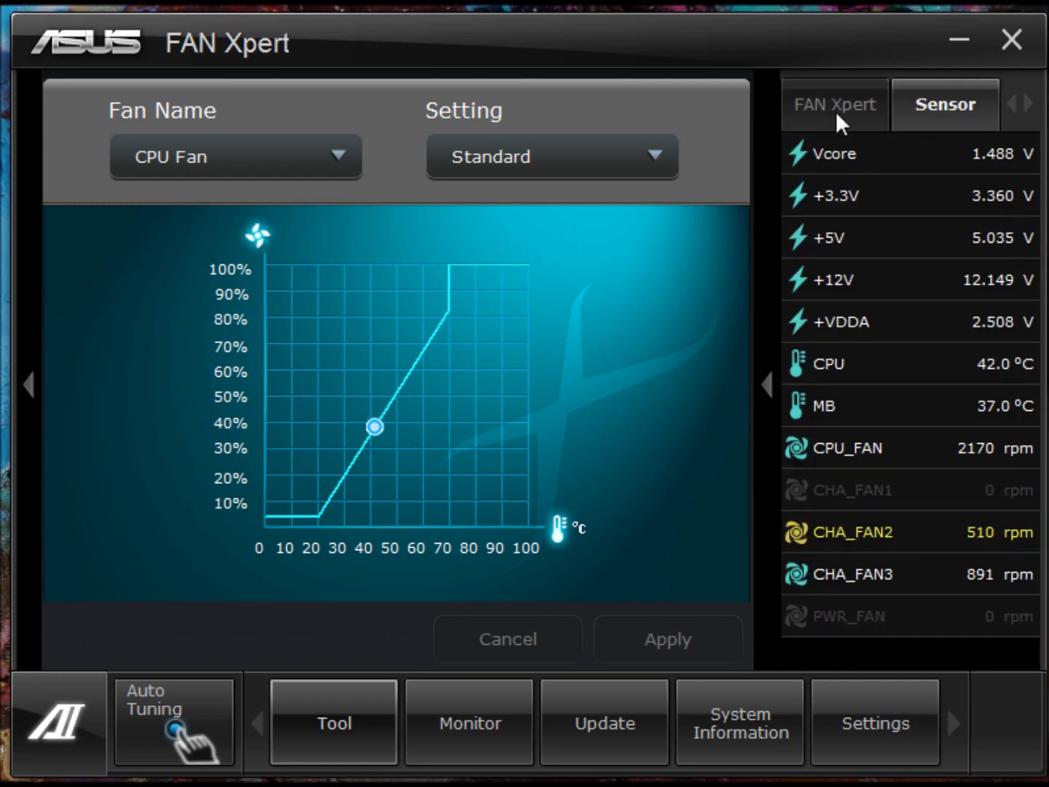
{"action": "left_click", "coordinate": [835, 110]}
Step: Review the available fan setting profiles and the fan name choices, keeping CPU Fan on Standard
{"action": "left_click", "coordinate": [651, 168]}
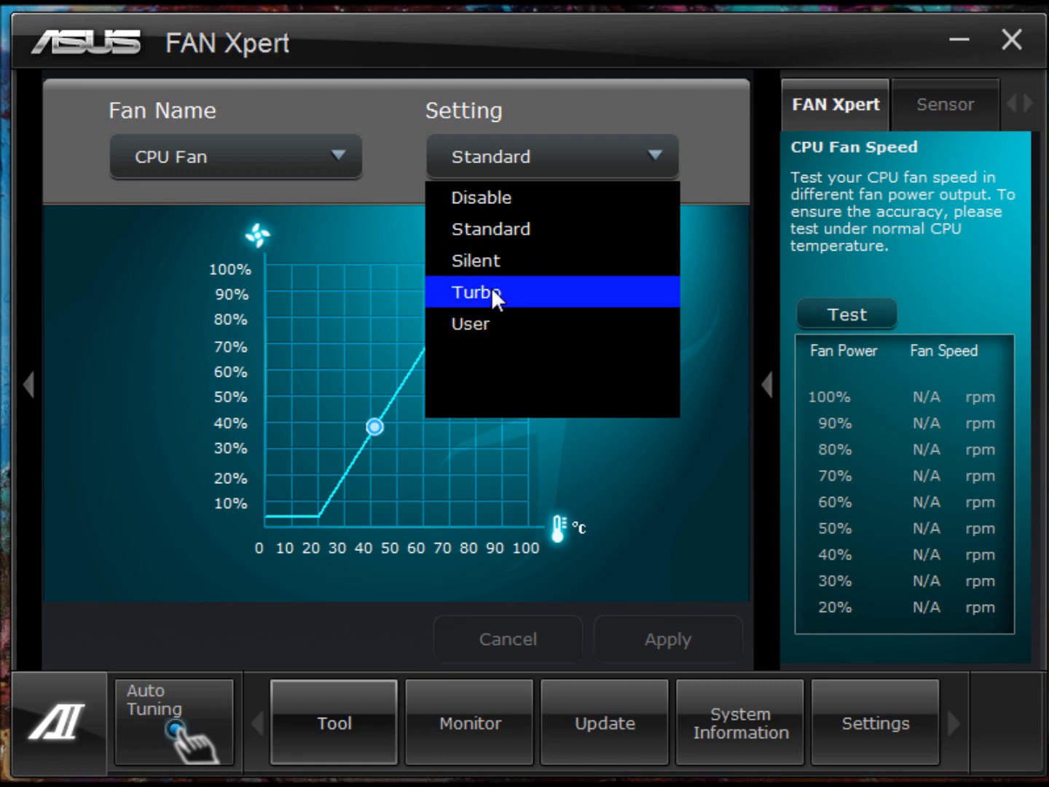
{"action": "left_click", "coordinate": [488, 145]}
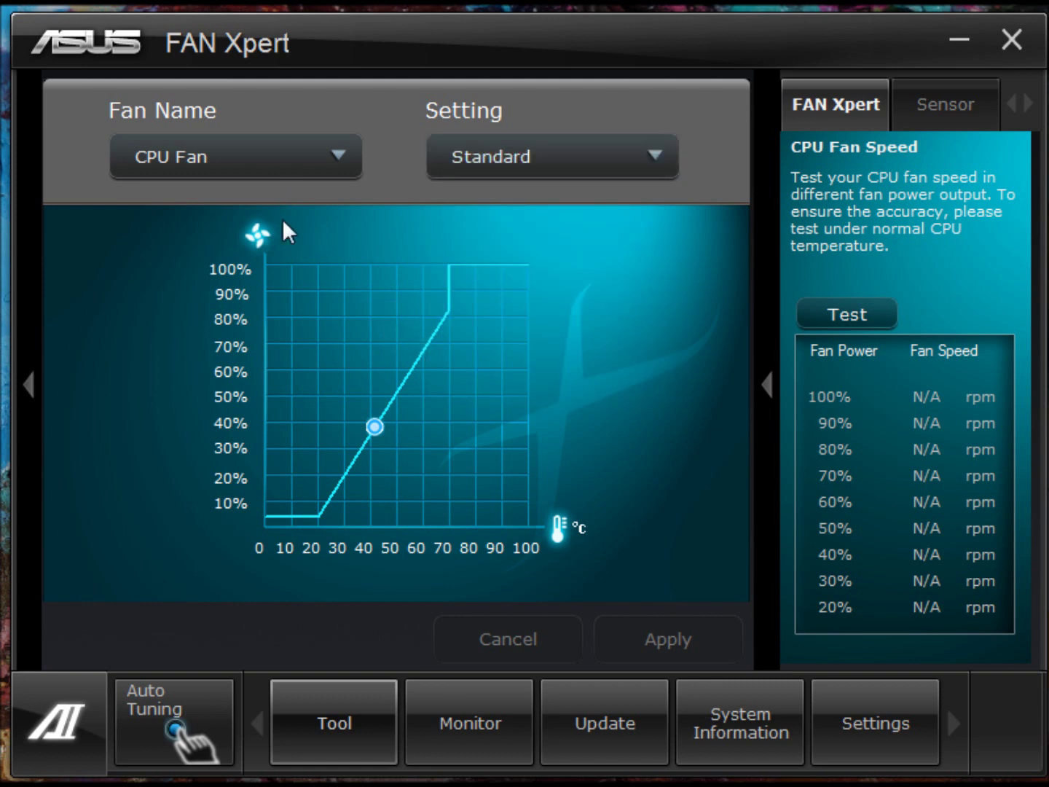
{"action": "left_click", "coordinate": [259, 174]}
{"action": "left_click", "coordinate": [259, 171]}
Step: Open Probe II and view the voltage alert thresholds
{"action": "left_click", "coordinate": [342, 707]}
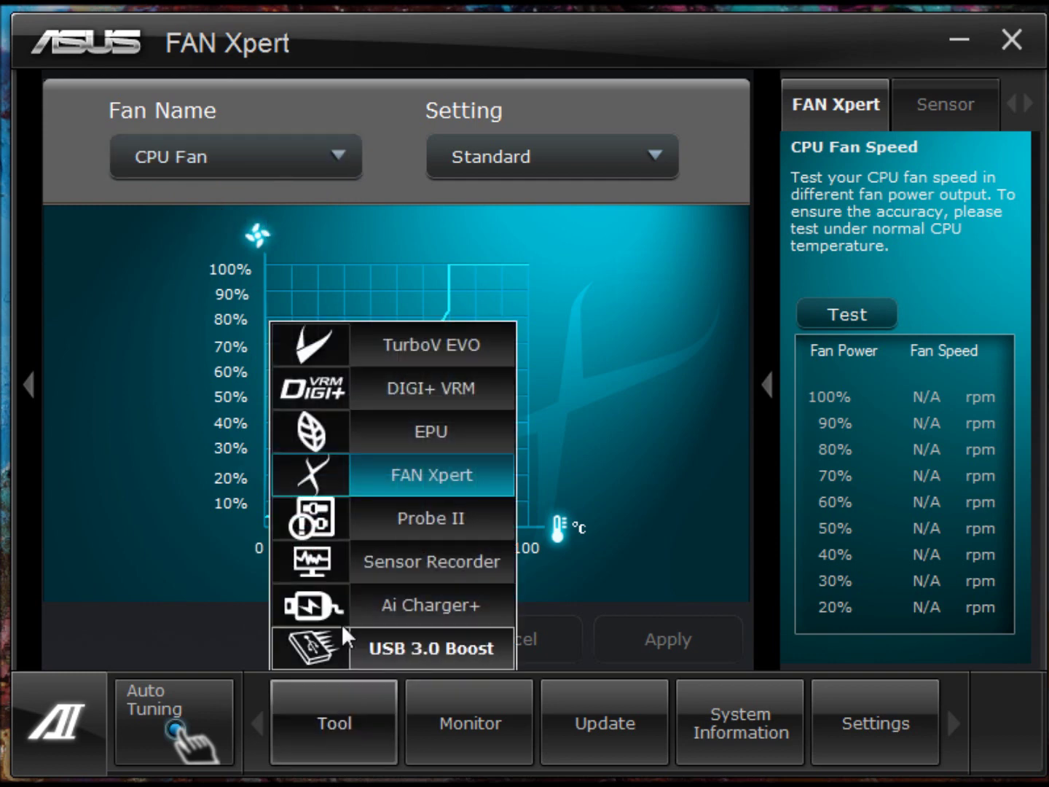
{"action": "left_click", "coordinate": [344, 523]}
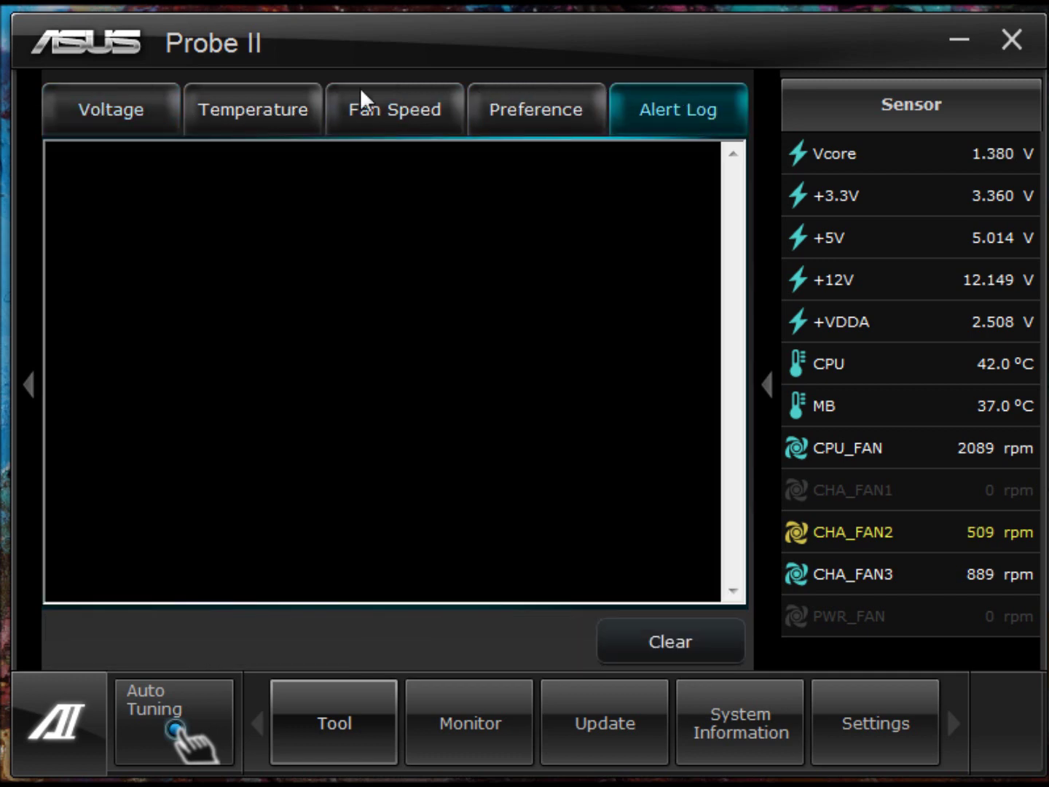
{"action": "left_click", "coordinate": [152, 108]}
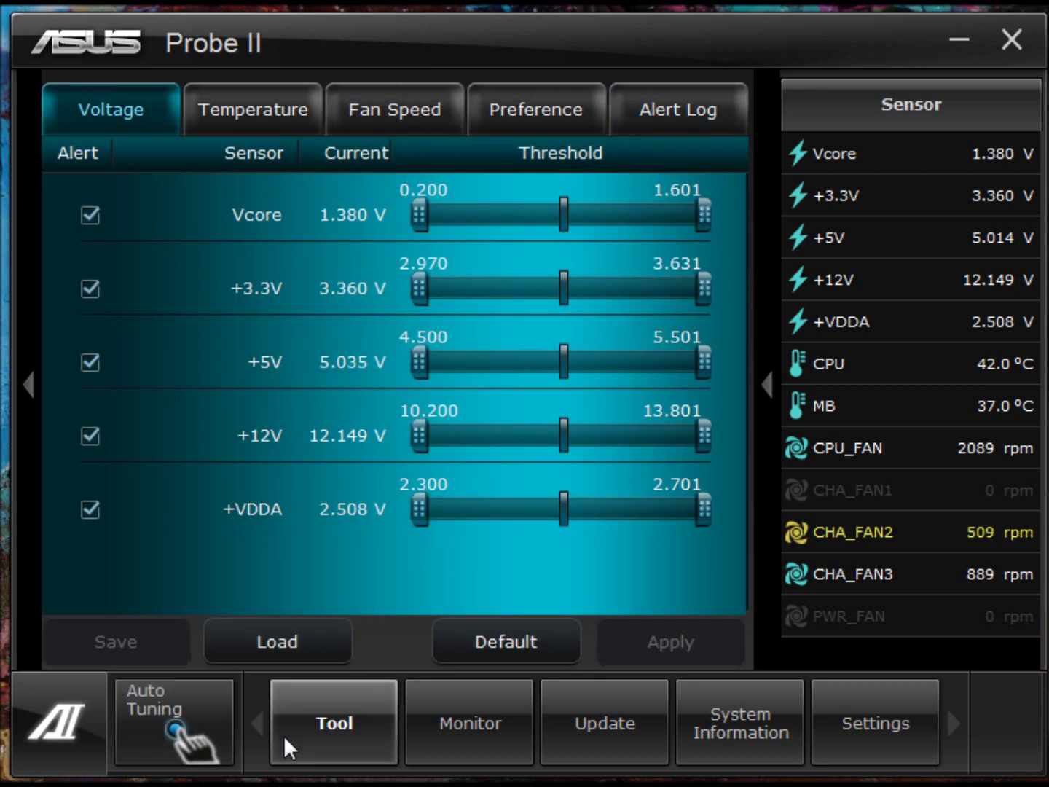
Step: Open Sensor Recorder and look through its temperature, fan speed and history record views, ending on the voltage graph
{"action": "left_click", "coordinate": [284, 735]}
{"action": "left_click", "coordinate": [369, 566]}
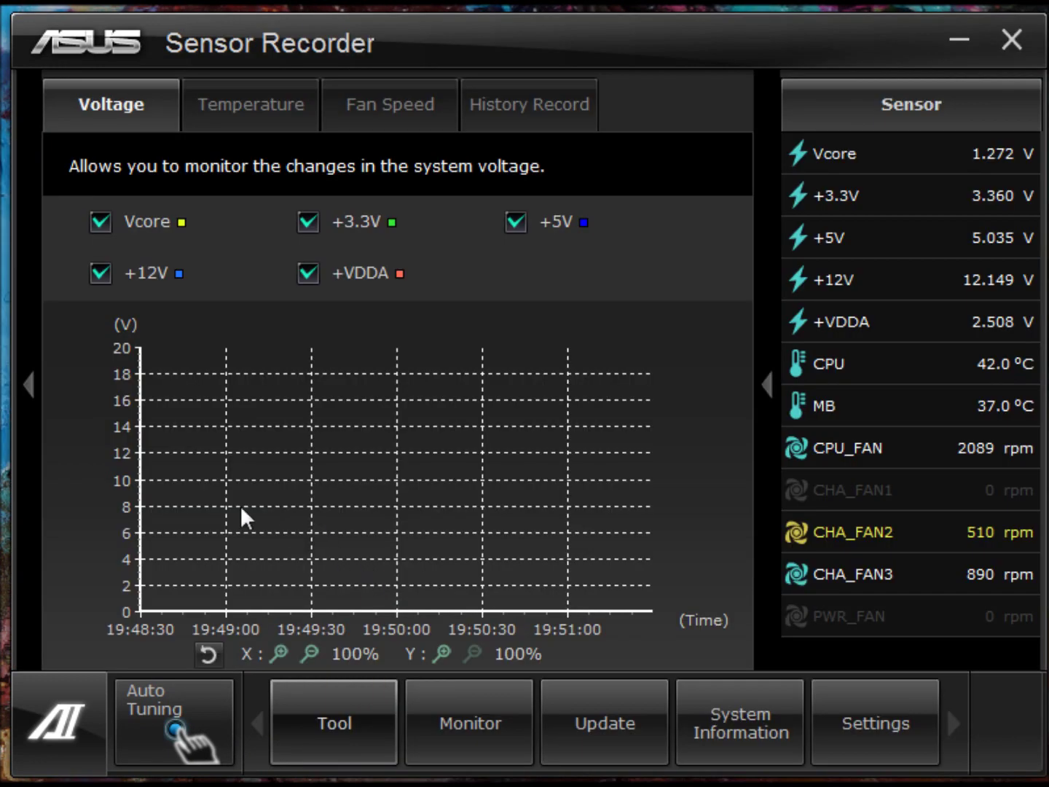
{"action": "left_click", "coordinate": [263, 111]}
{"action": "left_click", "coordinate": [371, 101]}
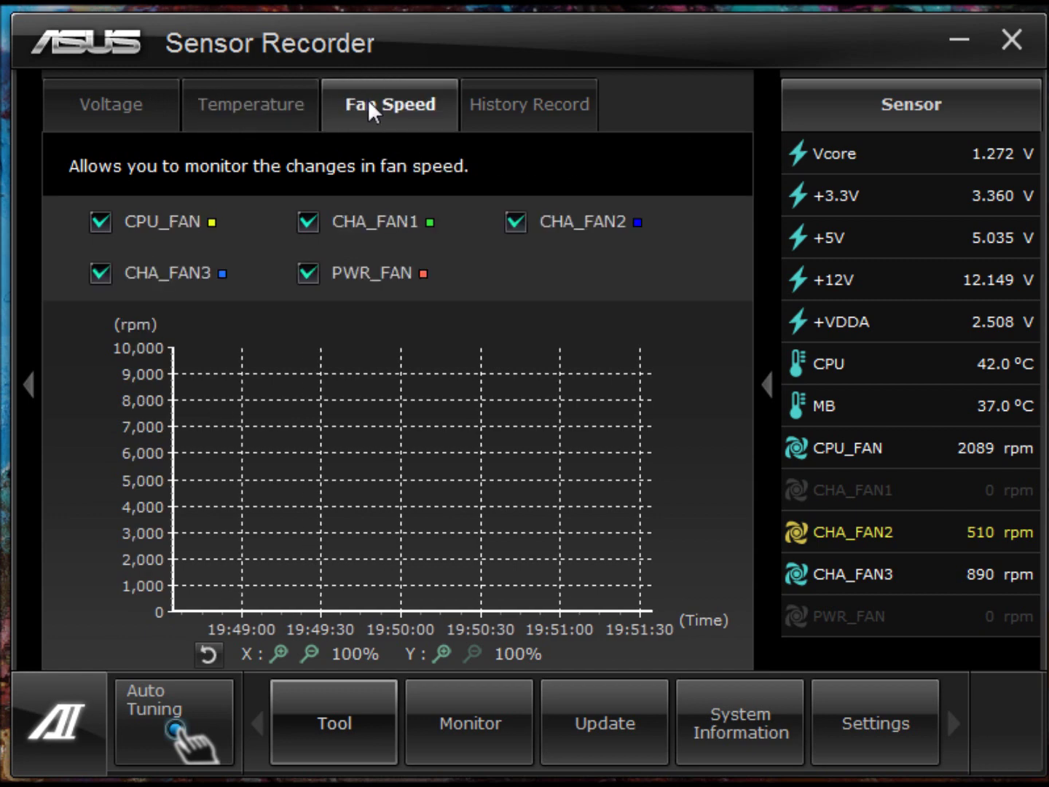
{"action": "left_click", "coordinate": [524, 108]}
{"action": "left_click", "coordinate": [326, 104]}
{"action": "left_click", "coordinate": [266, 106]}
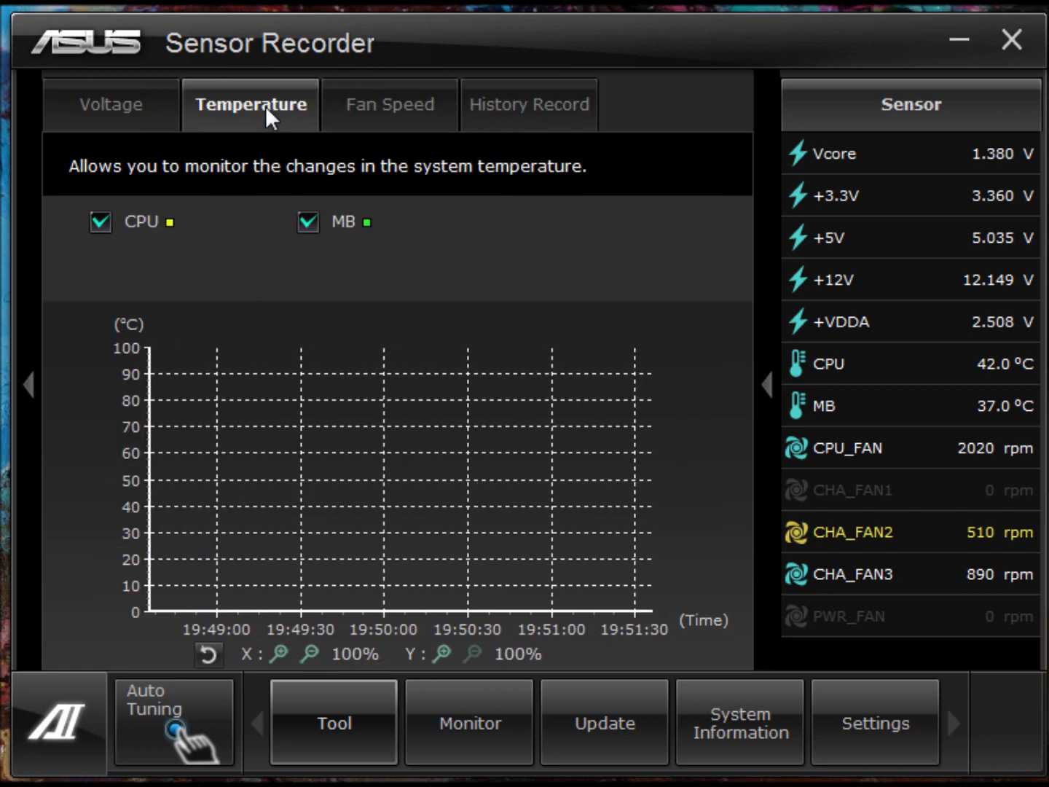
{"action": "left_click", "coordinate": [169, 104]}
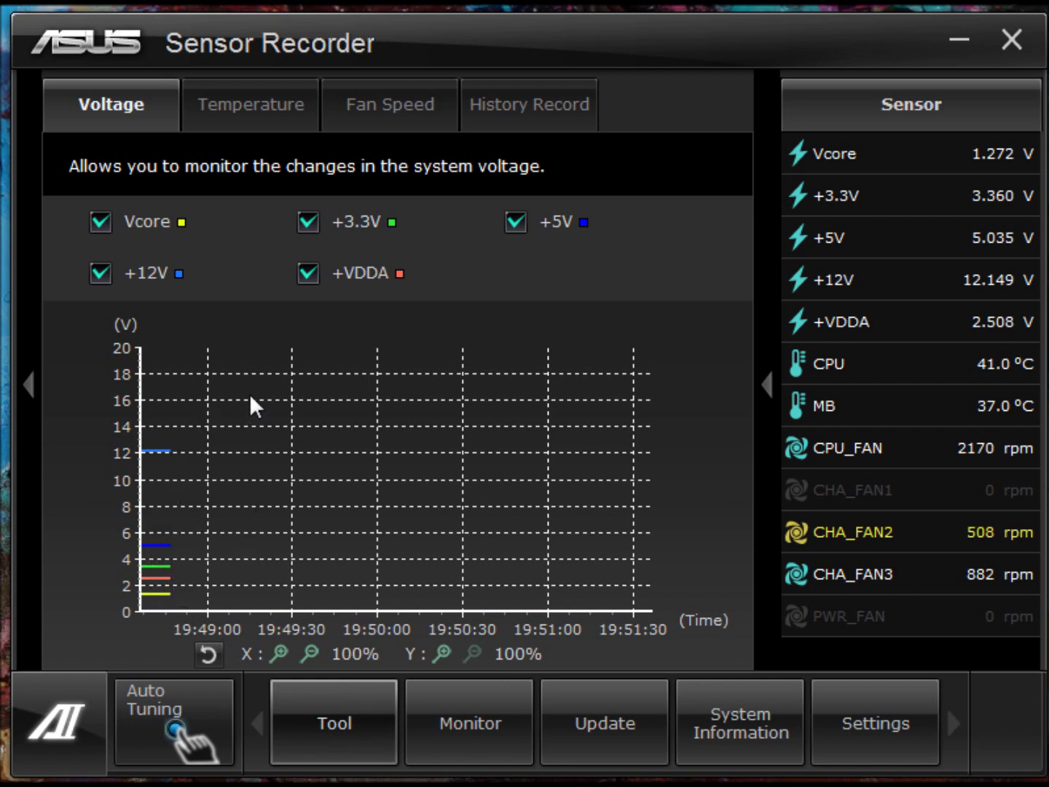
{"action": "left_click", "coordinate": [259, 91]}
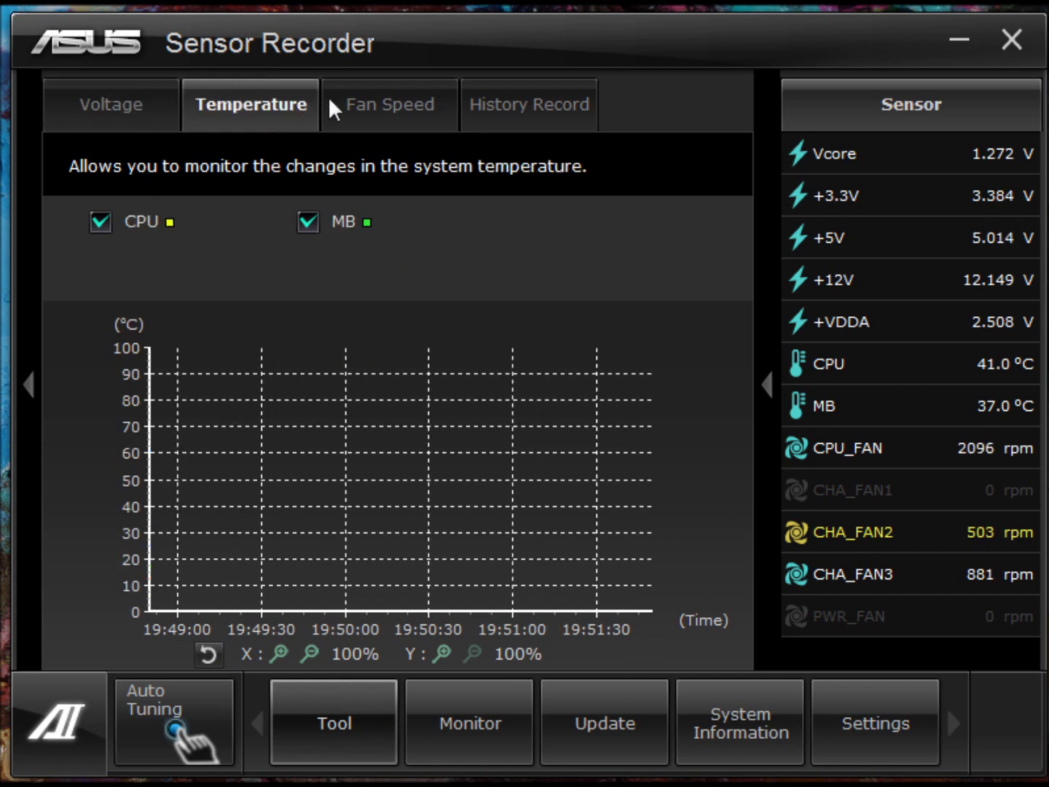
{"action": "left_click", "coordinate": [180, 107]}
Step: Open Ai Charger+ and reposition its window to view the fast-charging description and options
{"action": "left_click", "coordinate": [366, 686]}
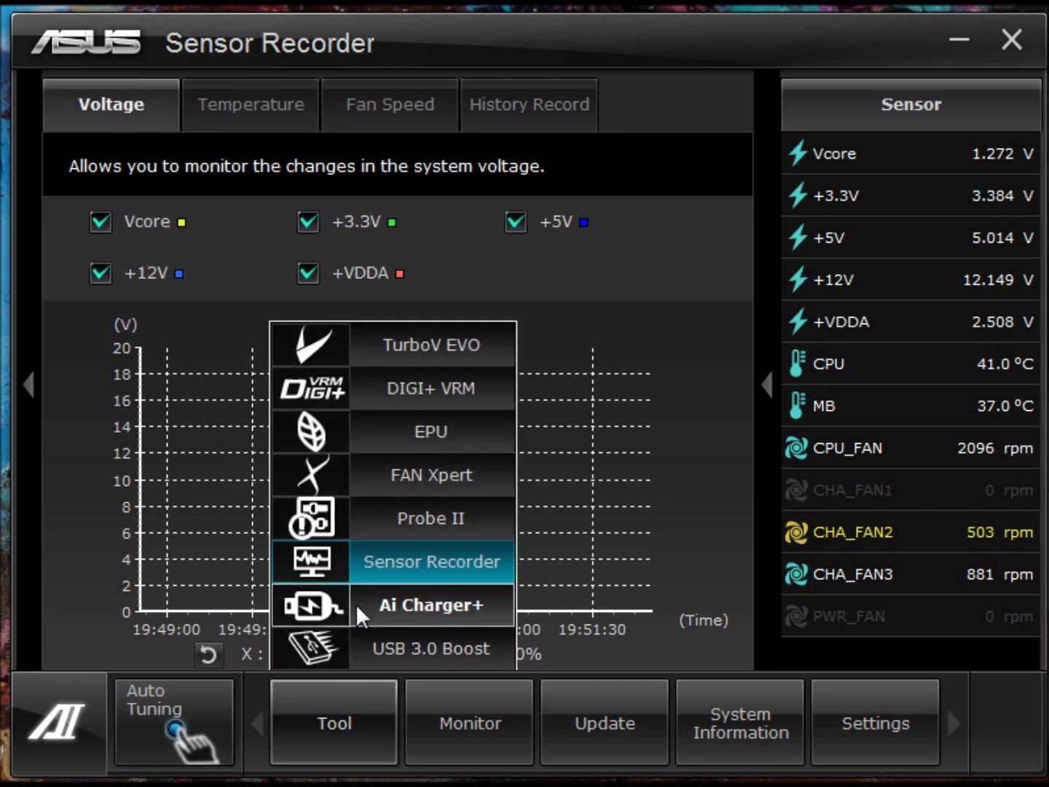
{"action": "left_click", "coordinate": [357, 614]}
{"action": "left_click_drag", "start_coordinate": [430, 57], "coordinate": [536, 42]}
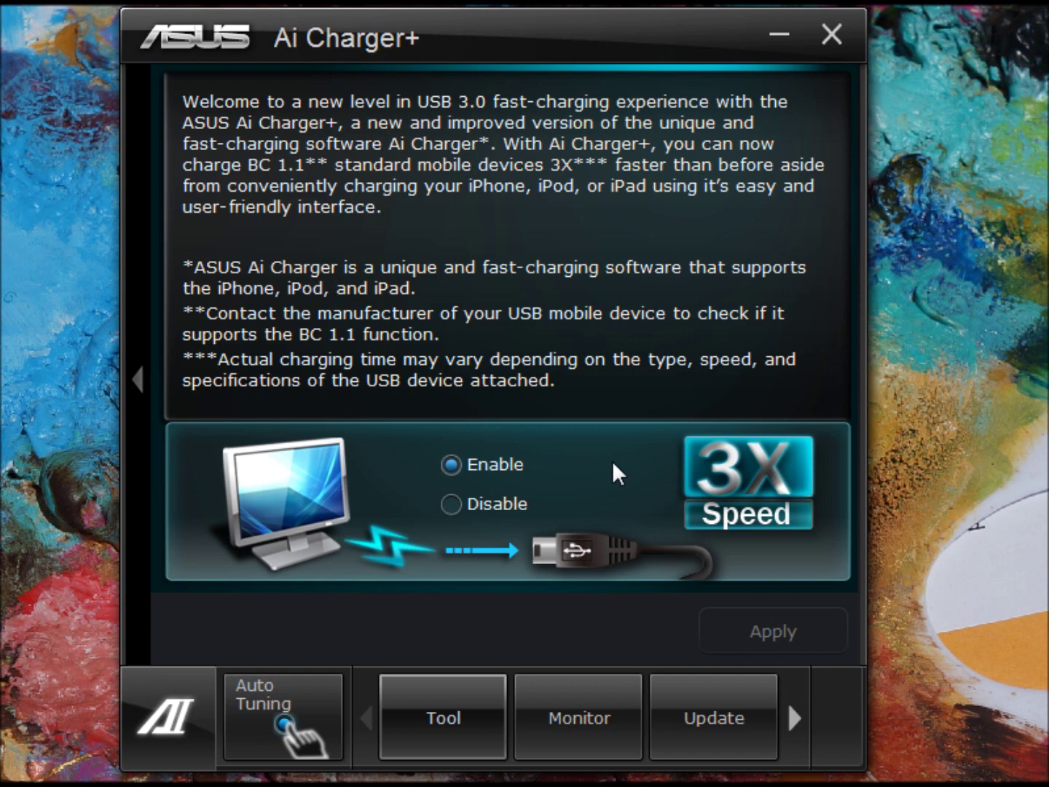
Step: Open USB 3.0 Boost and reposition its window so the connected drive's details and the instructions are fully in view
{"action": "left_click", "coordinate": [440, 711]}
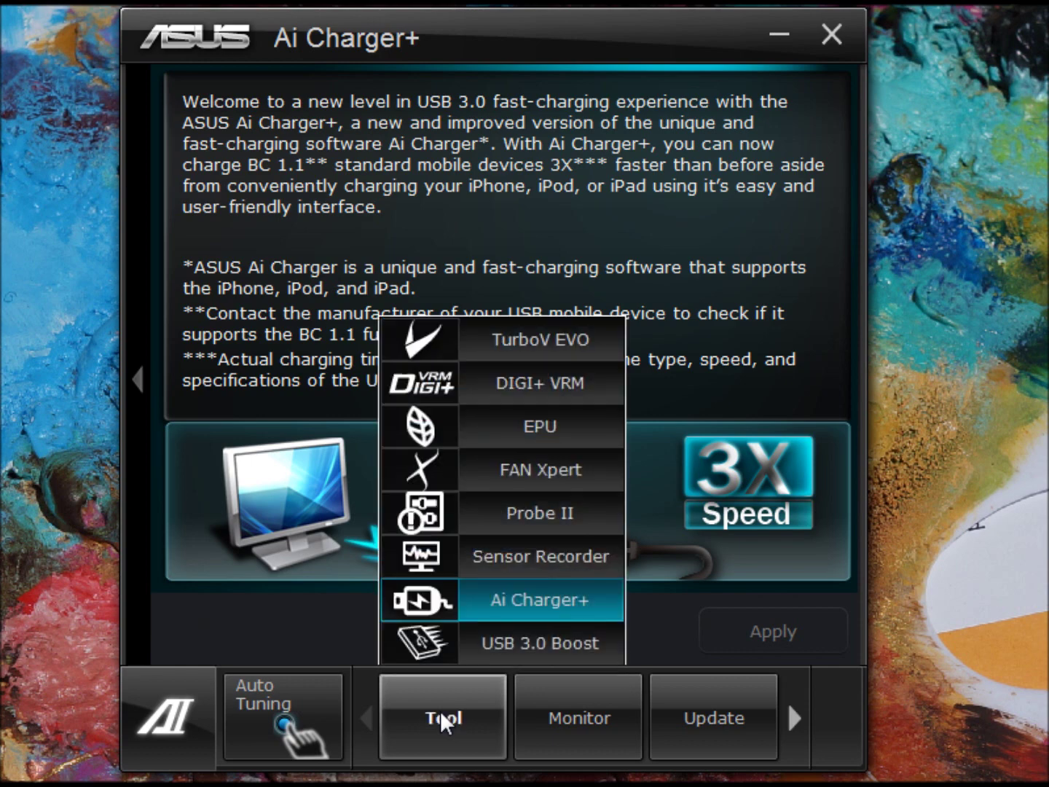
{"action": "left_click", "coordinate": [469, 641]}
{"action": "left_click_drag", "start_coordinate": [422, 38], "coordinate": [306, 34]}
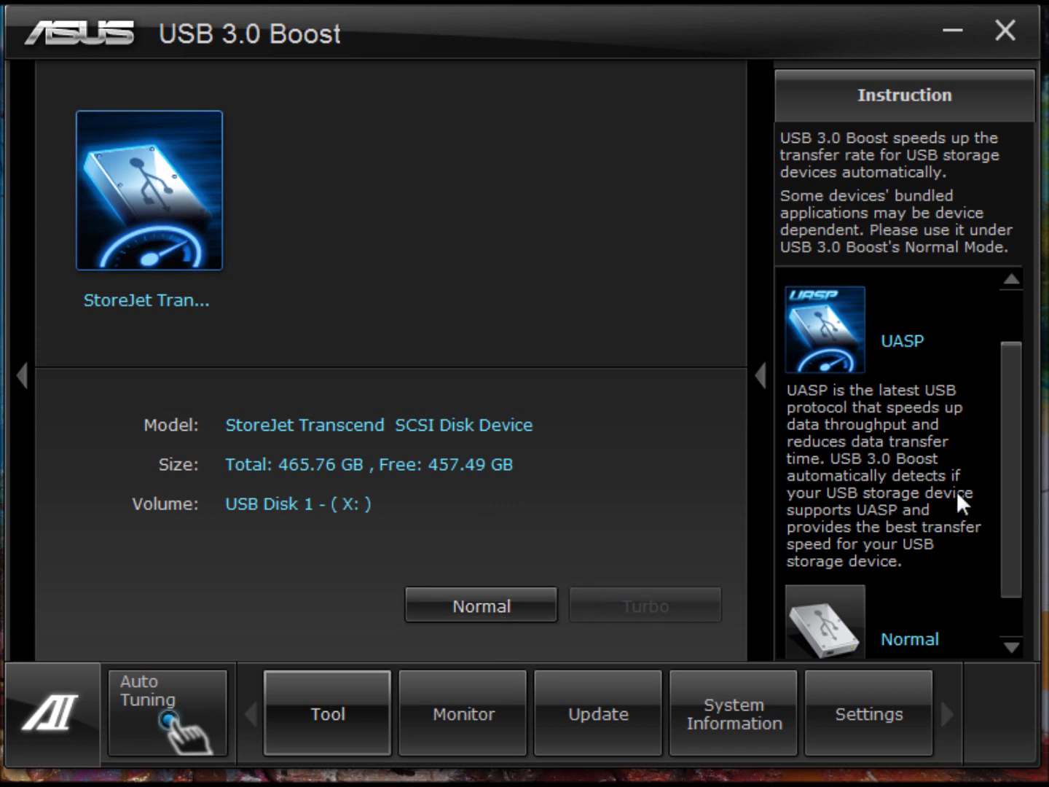
Step: Read the USB 3.0 Boost instructions on the Turbo, UASP and Normal modes
{"action": "scroll", "coordinate": [1017, 376], "scroll_direction": "up", "scroll_amount": 3}
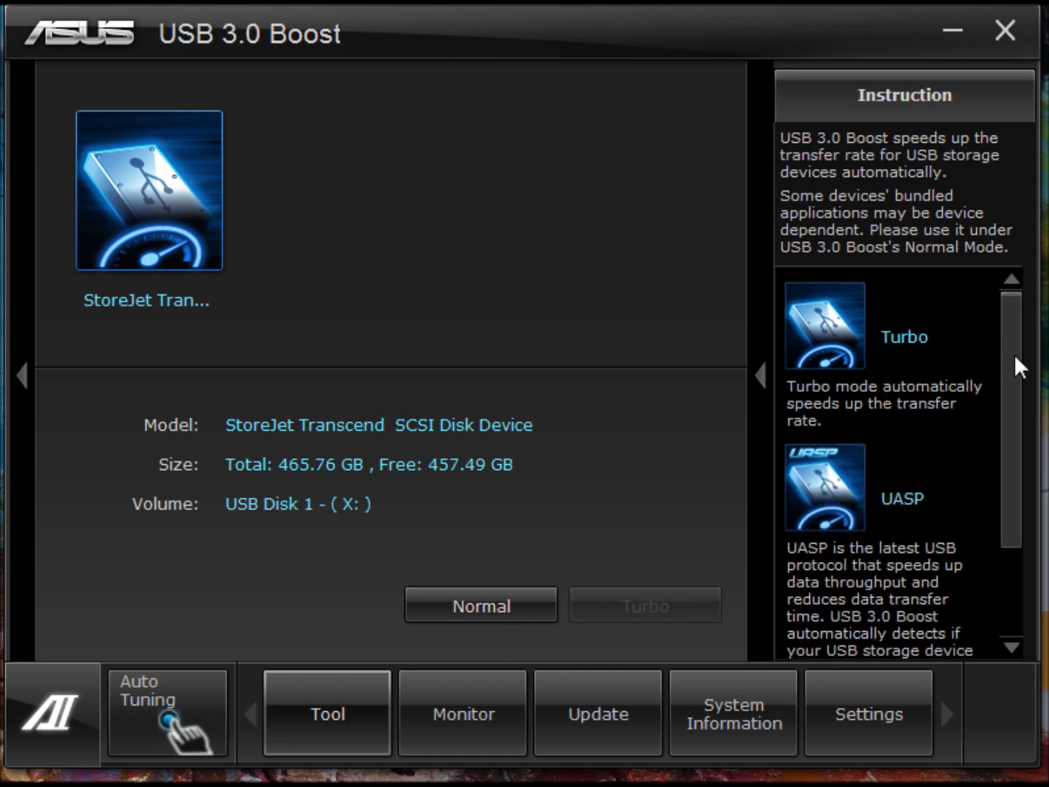
{"action": "left_click_drag", "start_coordinate": [1010, 355], "coordinate": [1020, 405]}
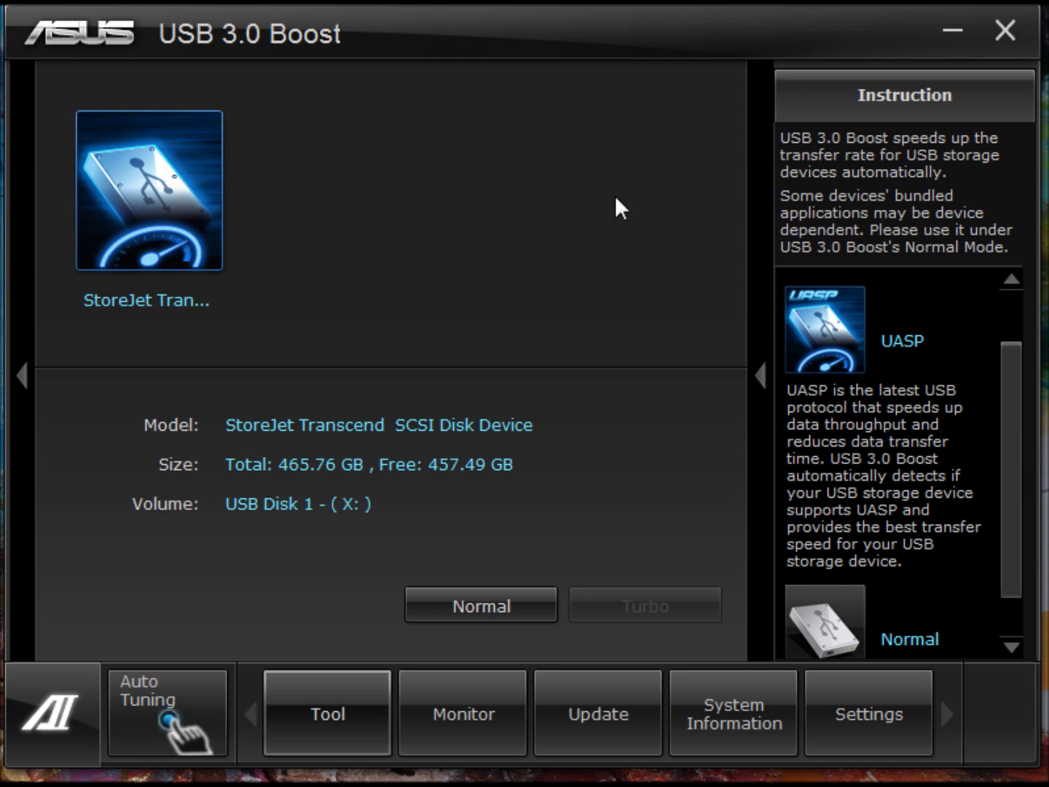
{"action": "left_click_drag", "start_coordinate": [547, 38], "coordinate": [546, 49]}
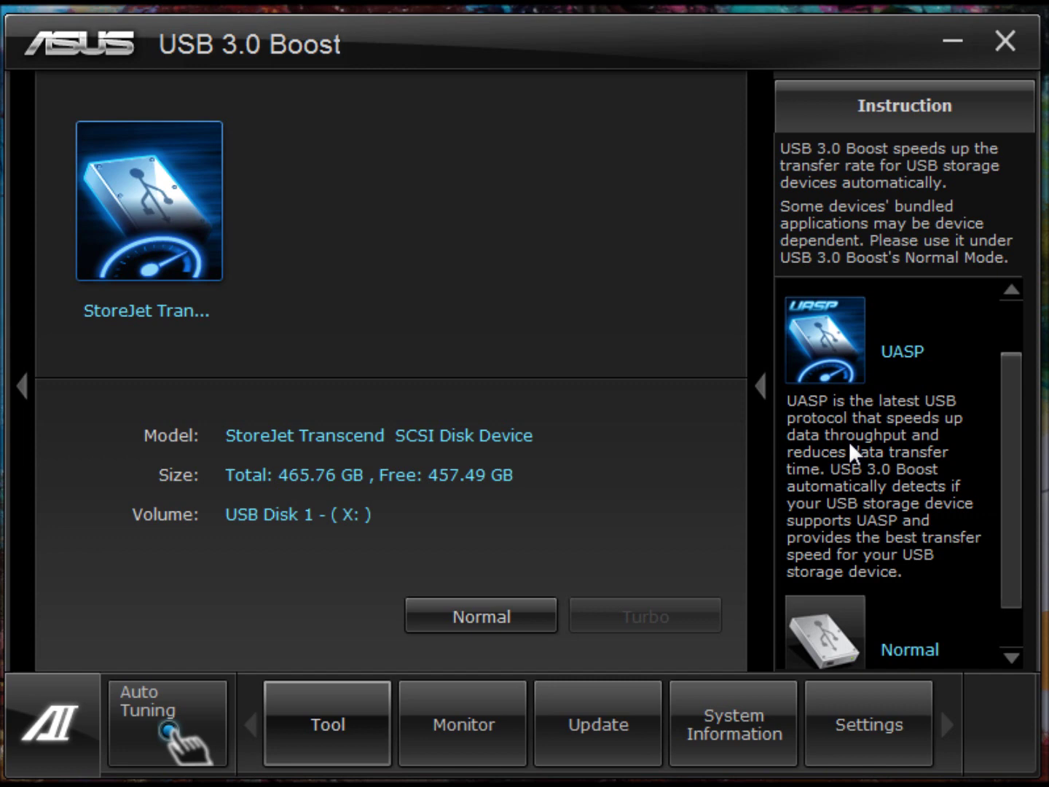
{"action": "mouse_move", "coordinate": [998, 562]}
{"action": "left_mouse_down"}
{"action": "mouse_move", "coordinate": [1006, 593]}
{"action": "mouse_move", "coordinate": [1002, 502]}
{"action": "mouse_move", "coordinate": [1004, 551]}
{"action": "mouse_move", "coordinate": [1002, 538]}
{"action": "left_mouse_up"}
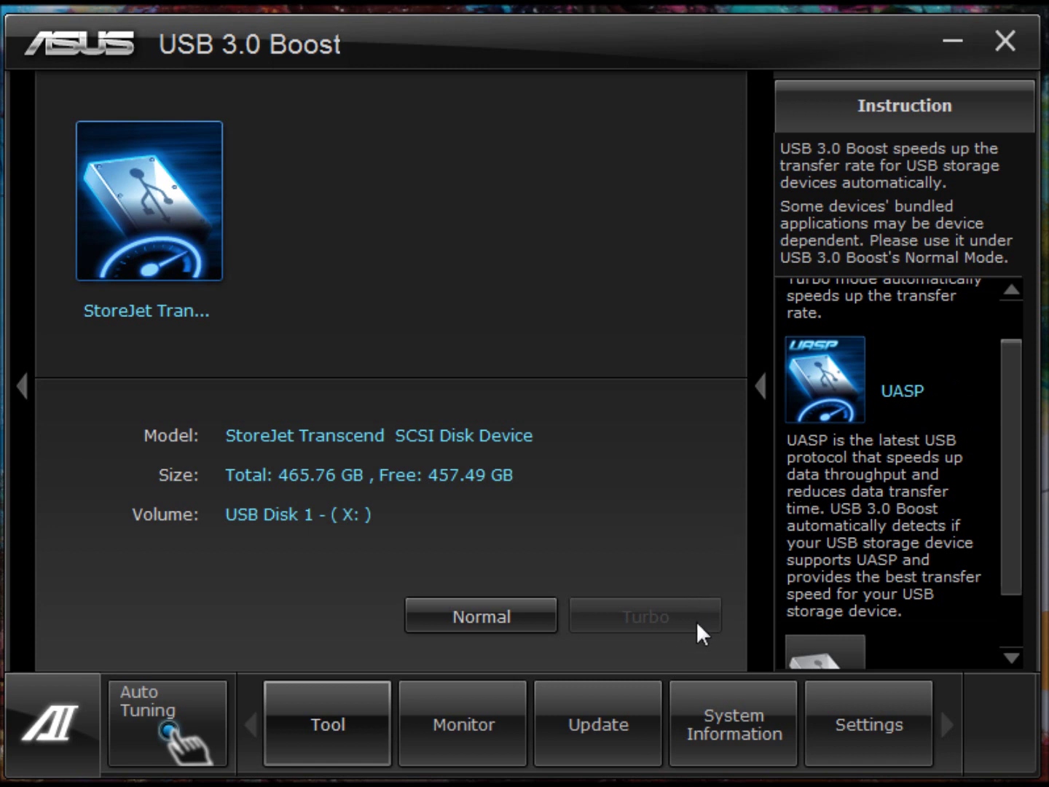
{"action": "mouse_move", "coordinate": [1001, 522]}
{"action": "left_mouse_down"}
{"action": "mouse_move", "coordinate": [1004, 423]}
{"action": "mouse_move", "coordinate": [997, 536]}
{"action": "left_mouse_up"}
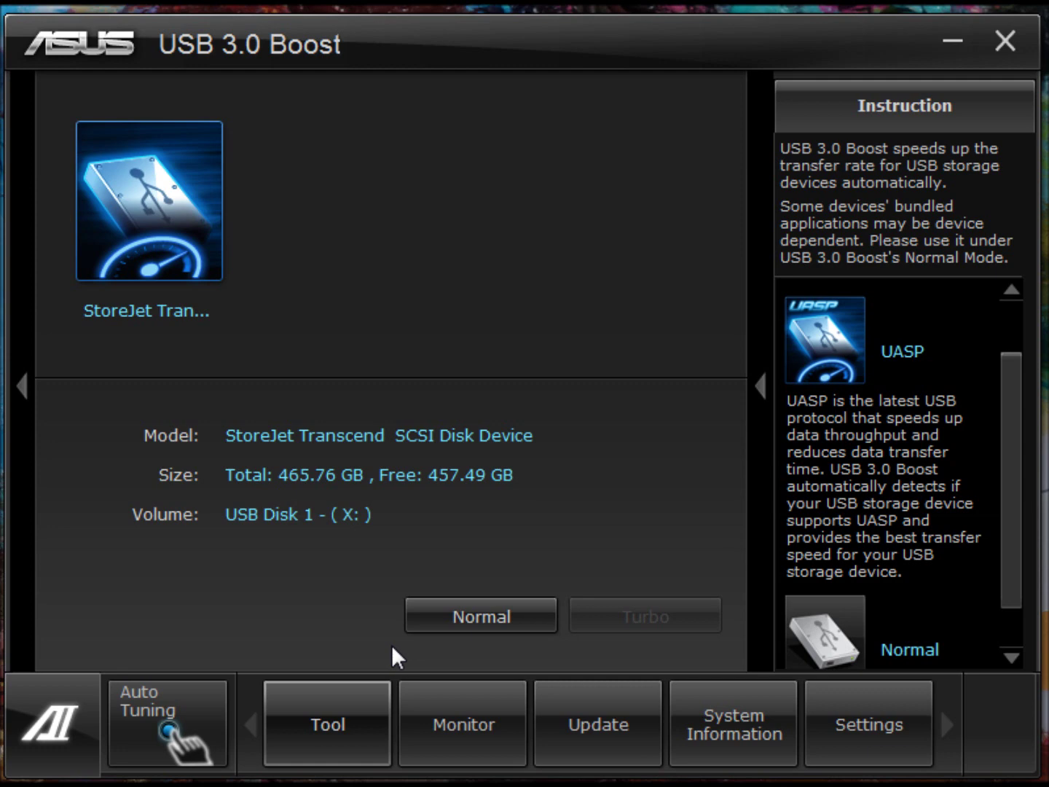
Step: Display the CPU Frequency monitor alongside the USB 3.0 Boost details and bring up the monitor choices again
{"action": "left_click", "coordinate": [351, 694]}
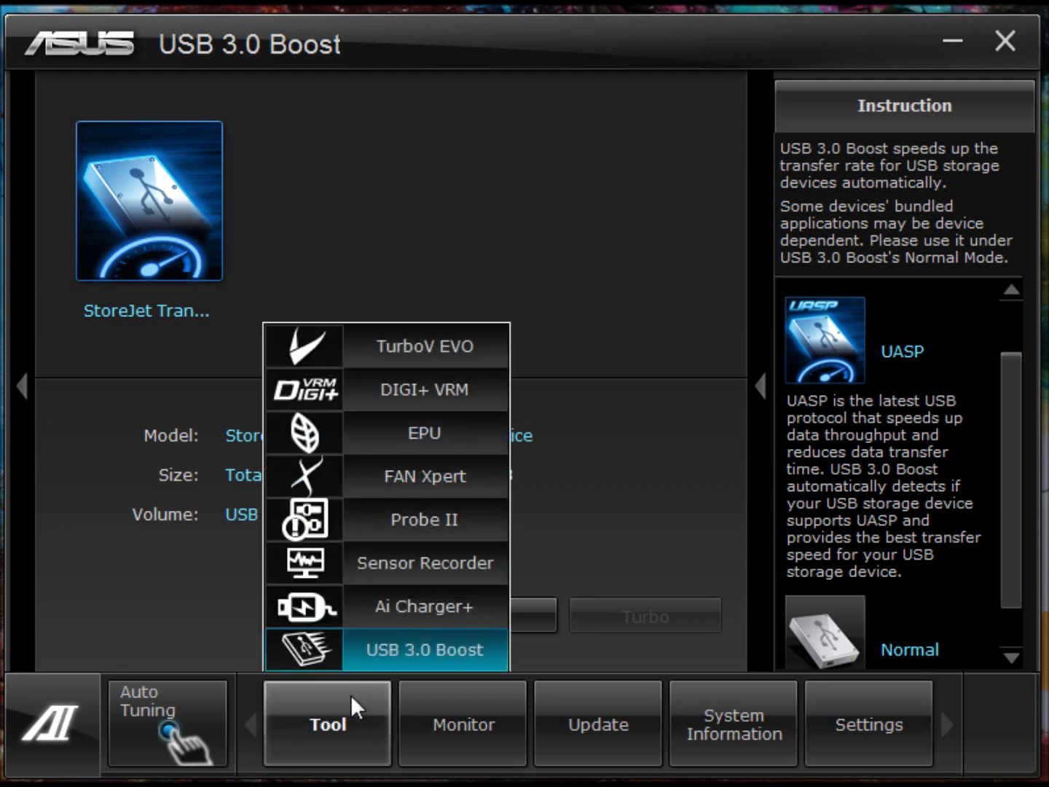
{"action": "left_click", "coordinate": [351, 699]}
{"action": "left_click", "coordinate": [462, 734]}
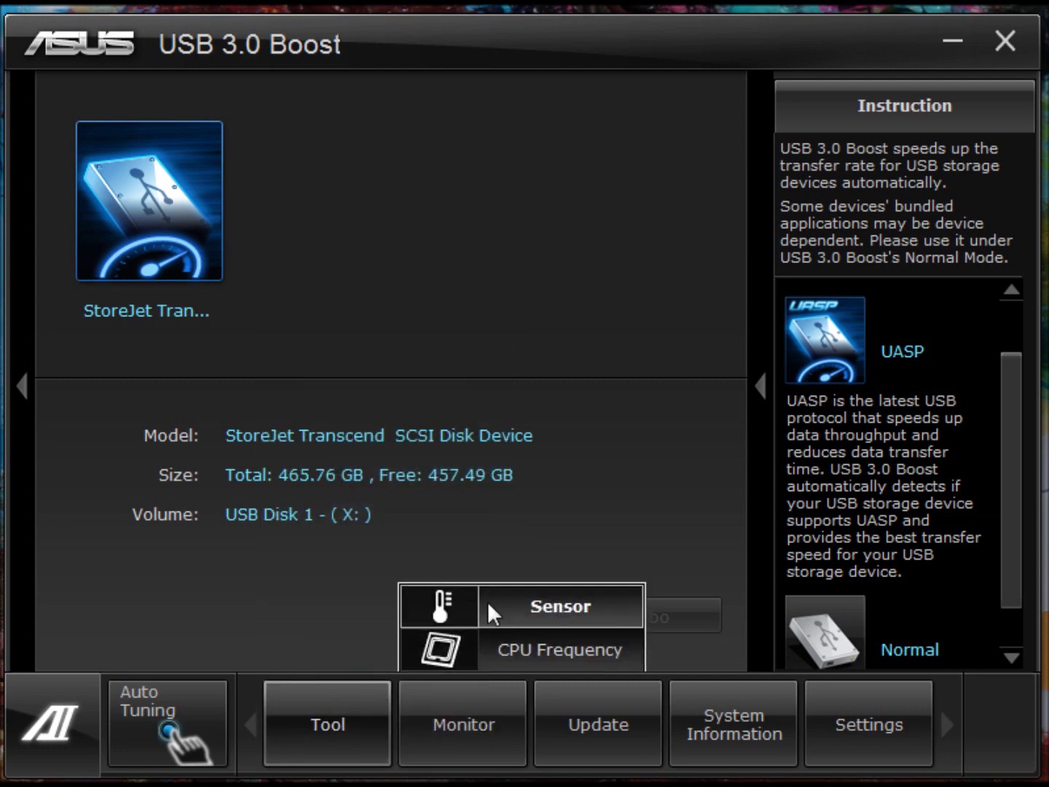
{"action": "left_click", "coordinate": [502, 640]}
{"action": "left_click", "coordinate": [489, 711]}
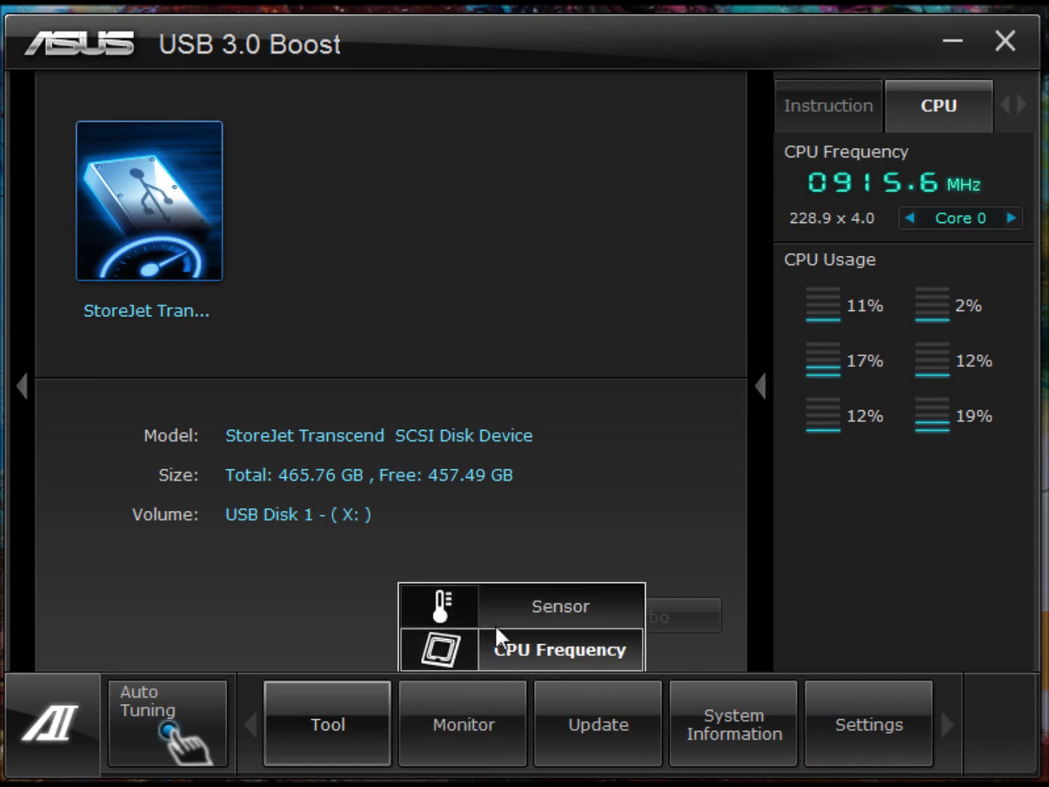
Step: Display the Sensor monitor beside the USB 3.0 Boost details, and open MyLogo with its window repositioned to view the BIOS boot logo options
{"action": "left_click", "coordinate": [496, 616]}
{"action": "left_click", "coordinate": [597, 723]}
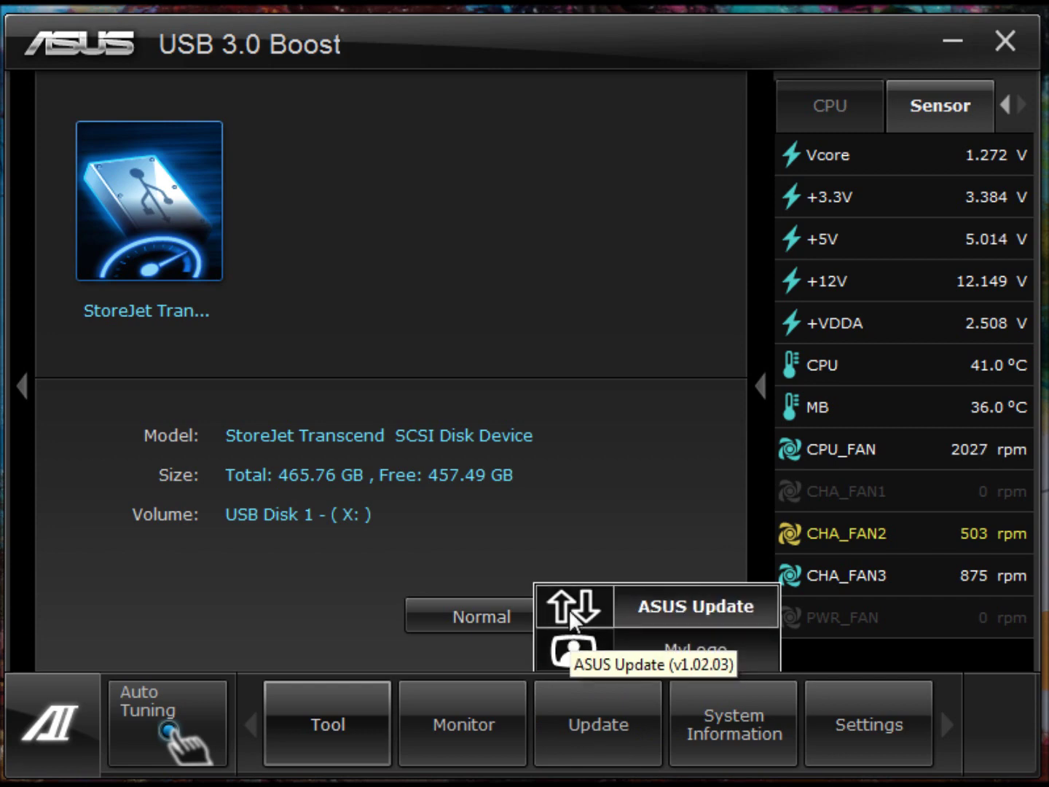
{"action": "left_click", "coordinate": [572, 641]}
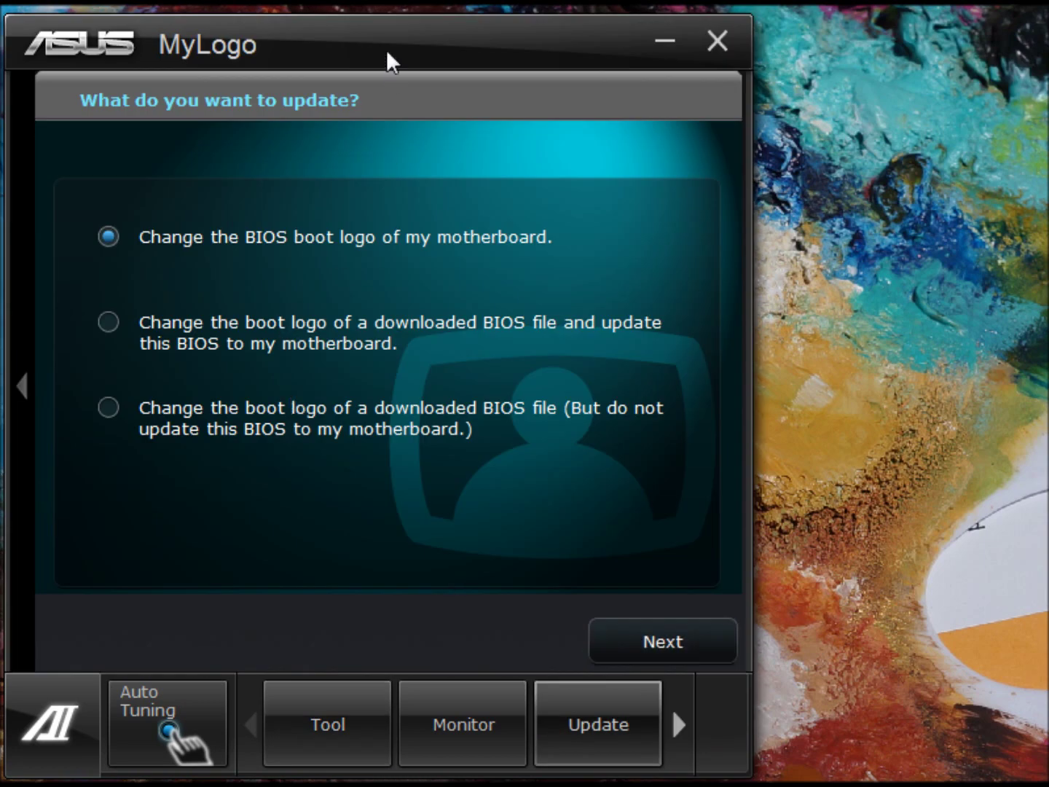
{"action": "left_click_drag", "start_coordinate": [387, 62], "coordinate": [523, 64]}
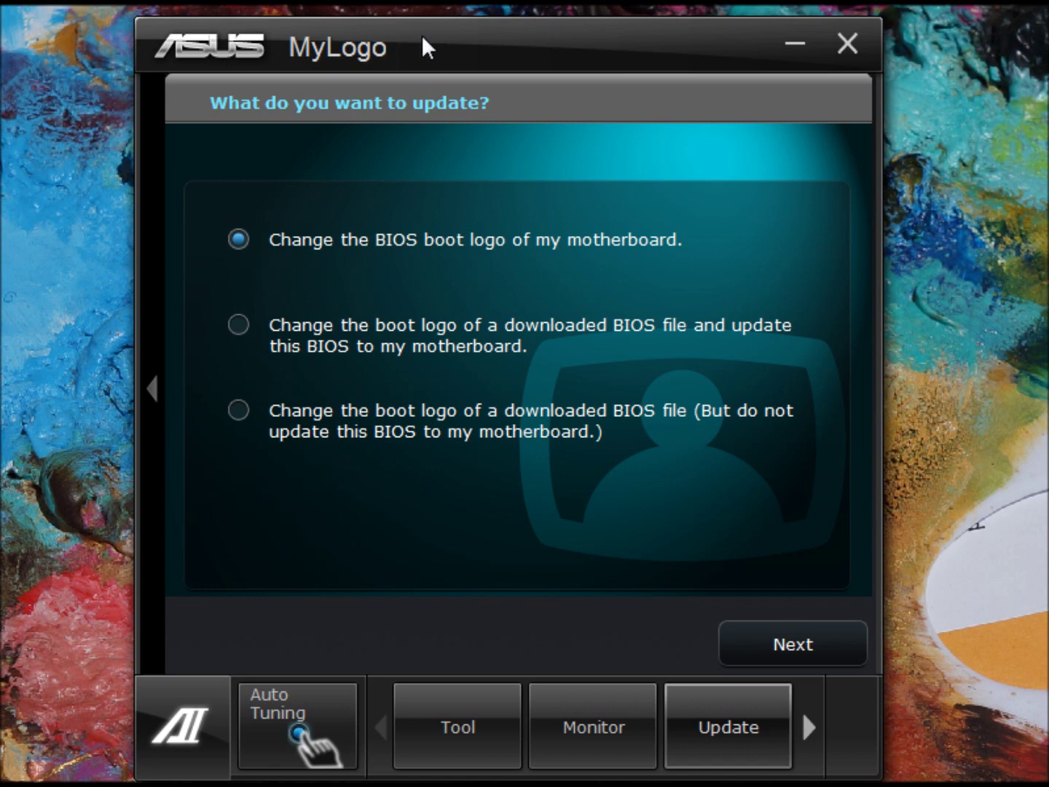
{"action": "left_click_drag", "start_coordinate": [415, 36], "coordinate": [324, 38]}
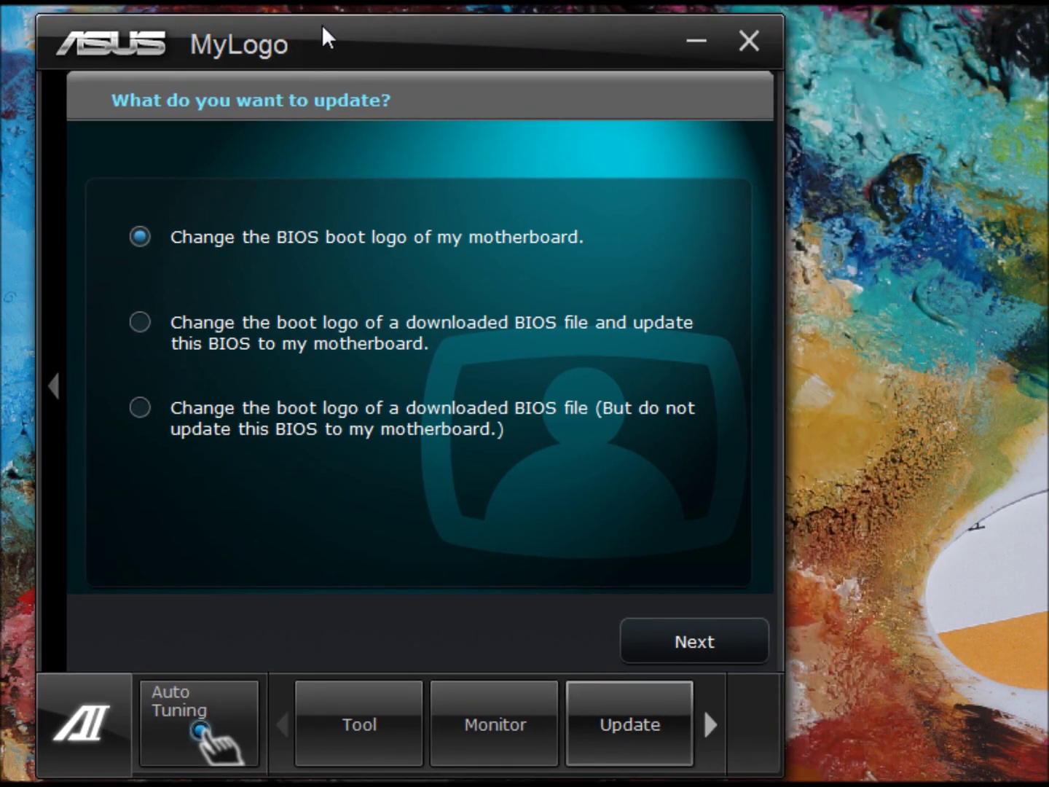
Step: Open System Information and view the motherboard and BIOS details and the CPU's processor and cache details
{"action": "left_click", "coordinate": [511, 712]}
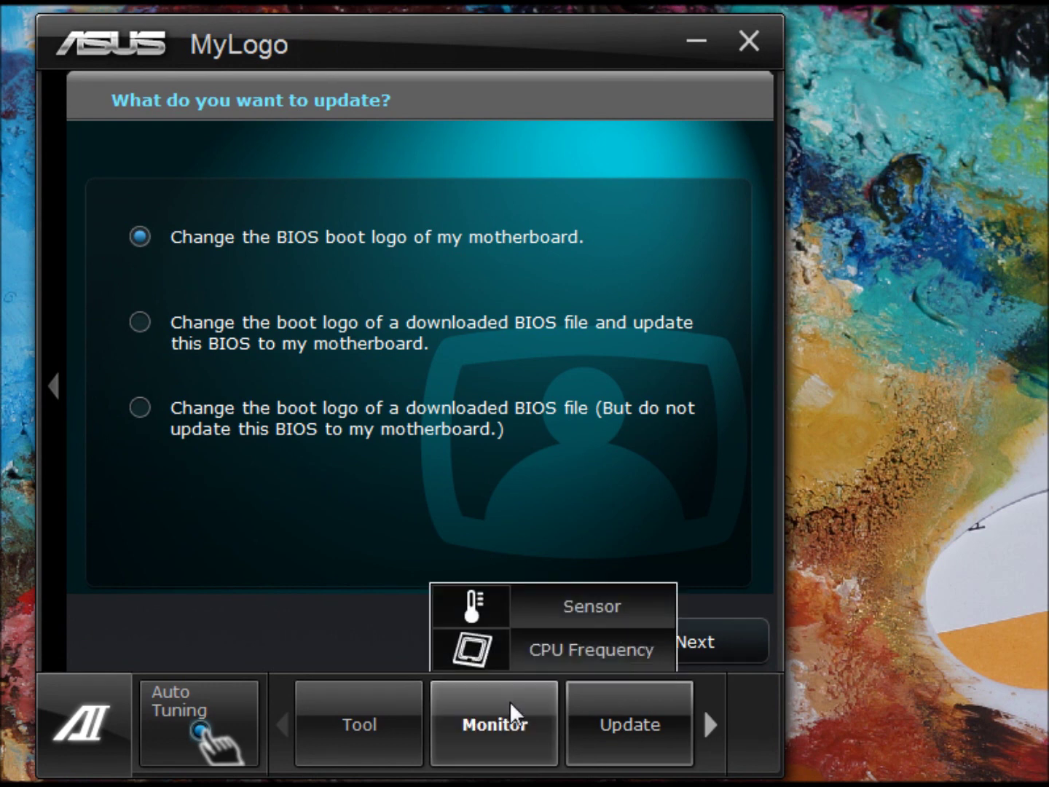
{"action": "left_click", "coordinate": [718, 723]}
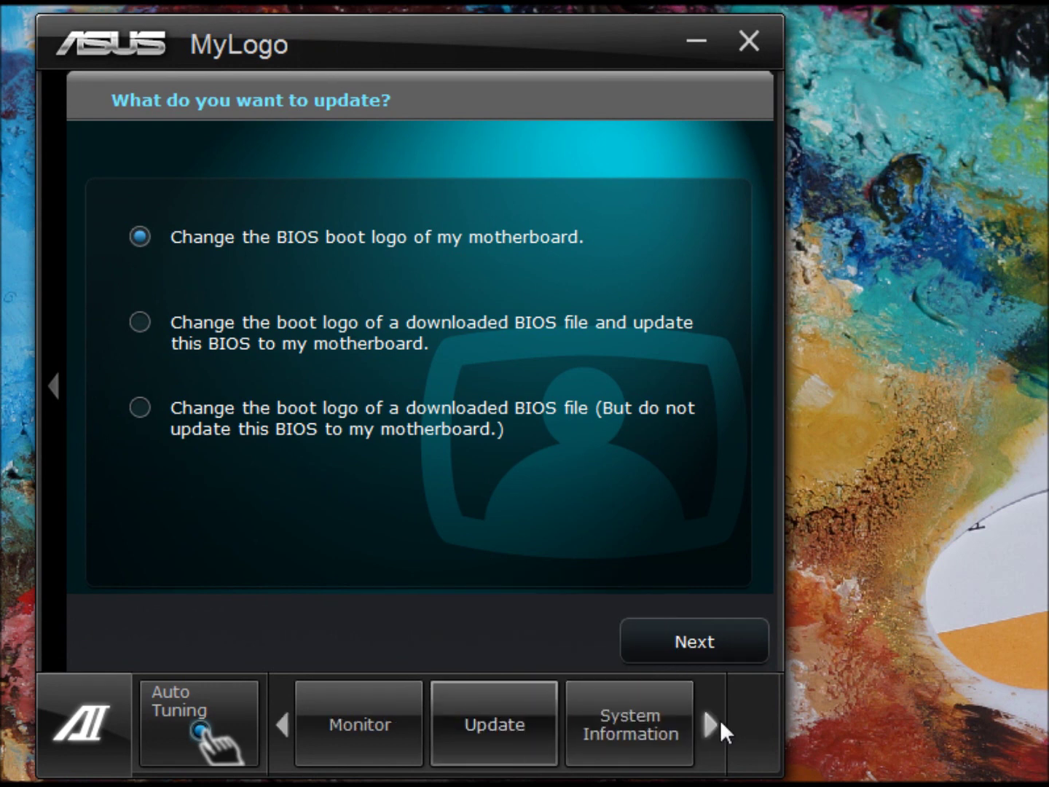
{"action": "left_click", "coordinate": [674, 724]}
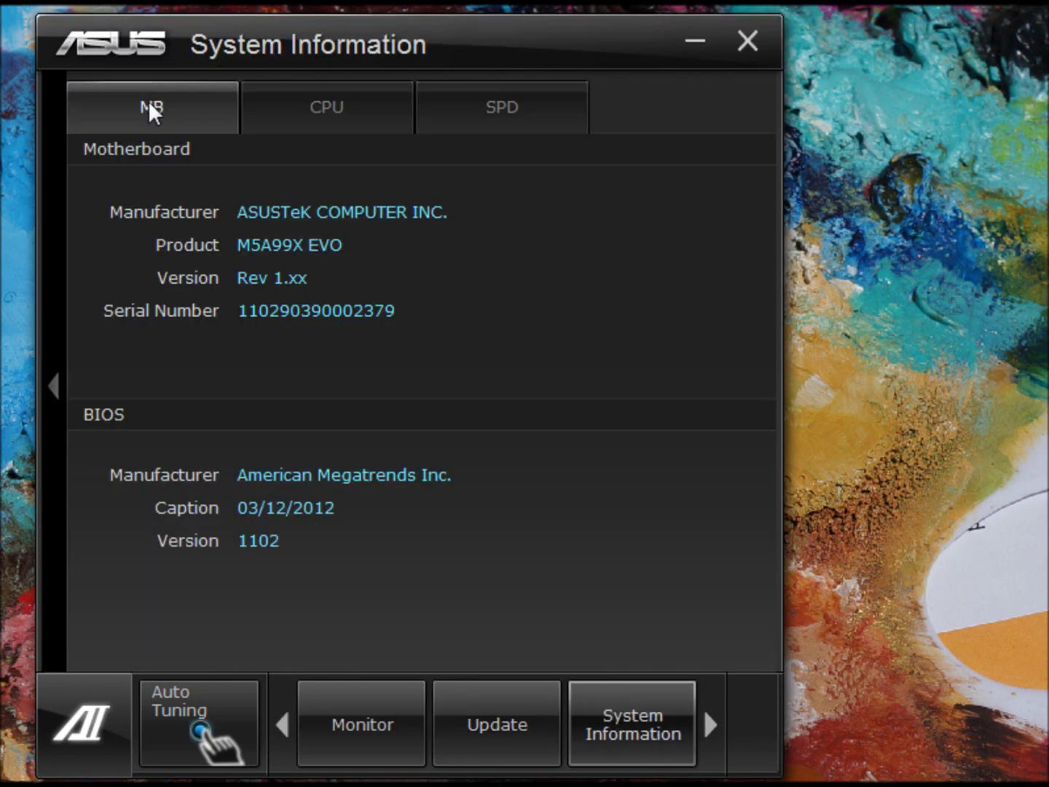
{"action": "left_click_drag", "start_coordinate": [216, 58], "coordinate": [309, 53]}
{"action": "left_click", "coordinate": [416, 113]}
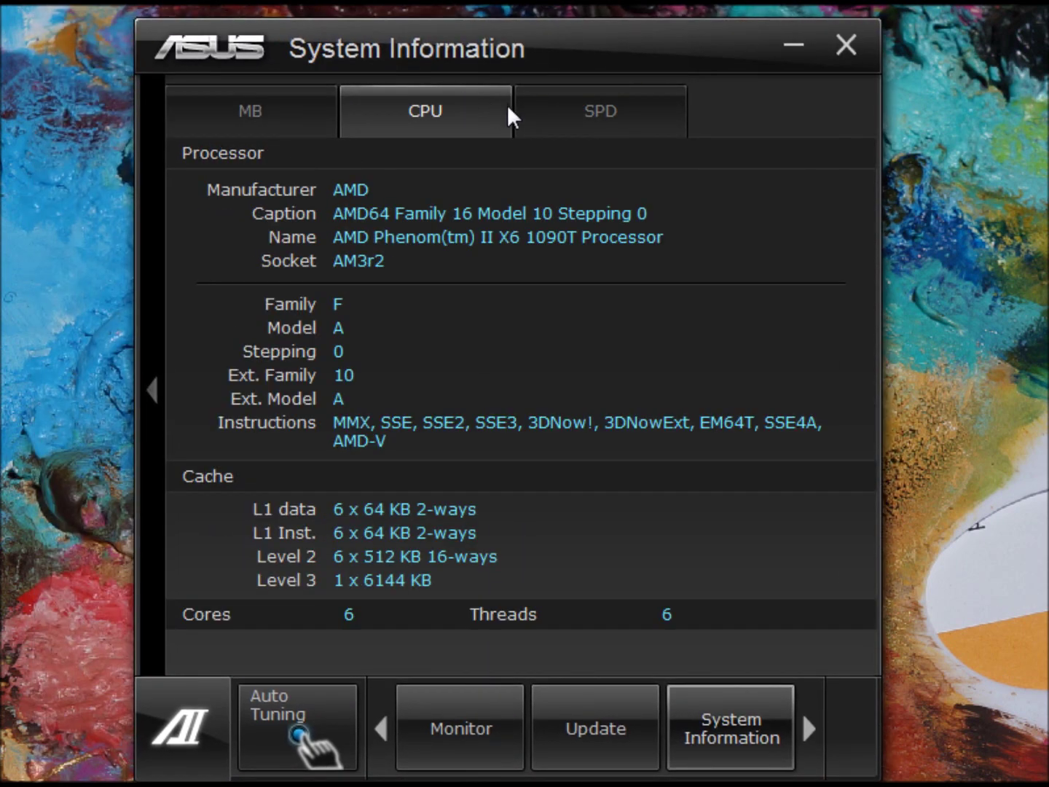
Step: View the SPD memory information and timings table for DIMM #1, and check the DIMM slot choices
{"action": "left_click", "coordinate": [580, 120]}
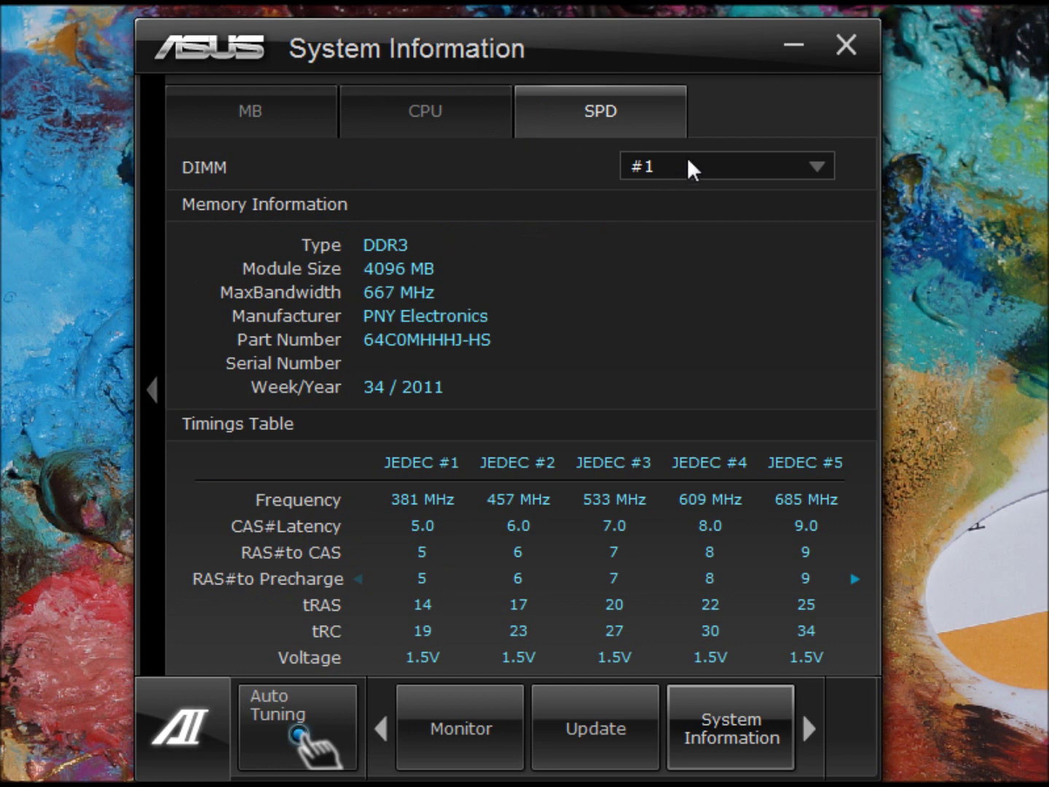
{"action": "left_click", "coordinate": [825, 154]}
{"action": "left_click", "coordinate": [824, 154]}
Step: Open Settings to view the list of enabled applications and the Bar mode and auto-hide options
{"action": "left_click", "coordinate": [807, 724]}
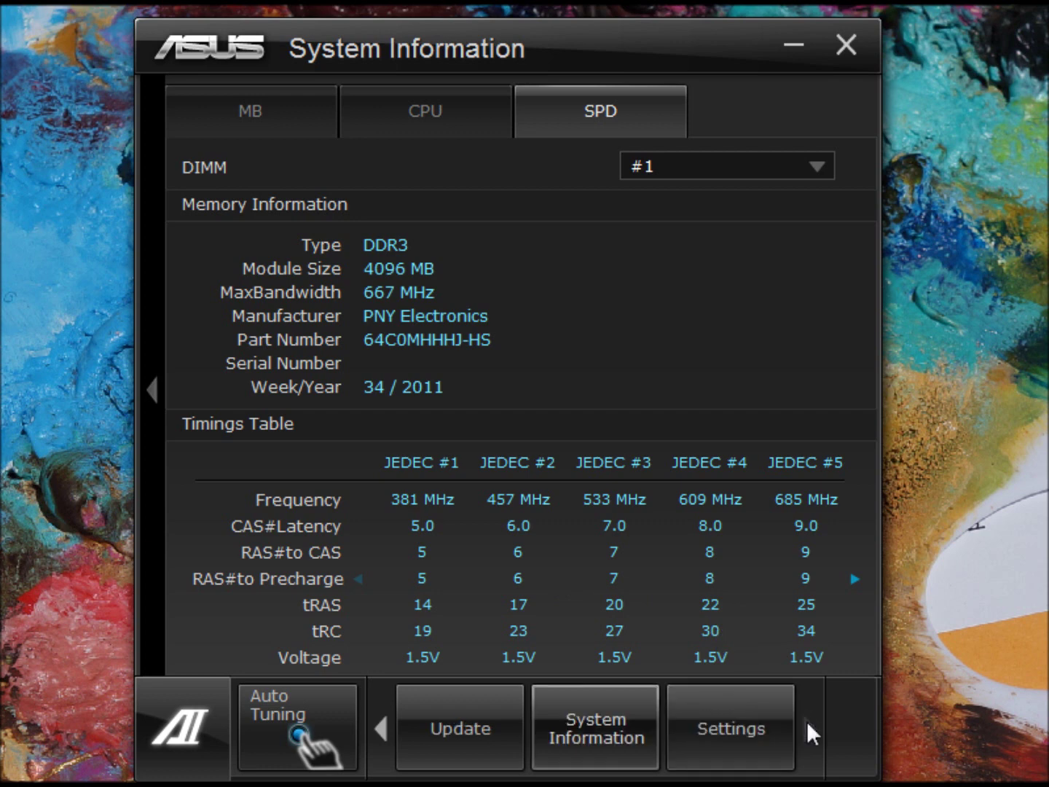
{"action": "left_click", "coordinate": [697, 728]}
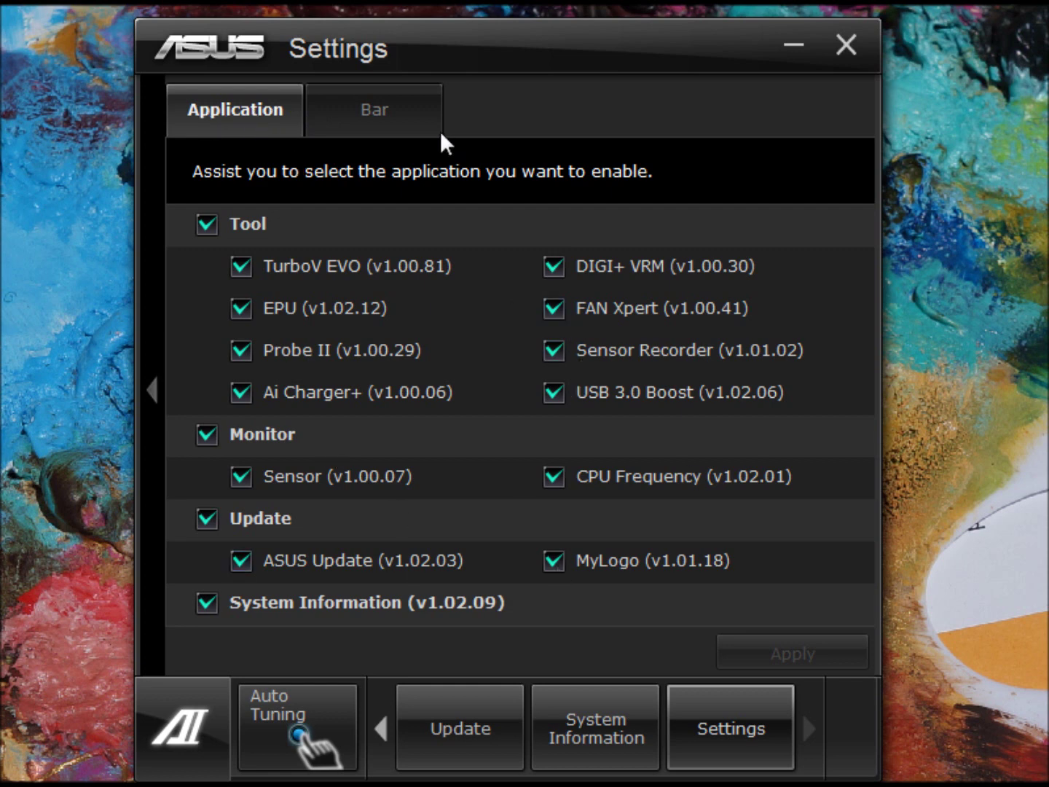
{"action": "left_click", "coordinate": [405, 115]}
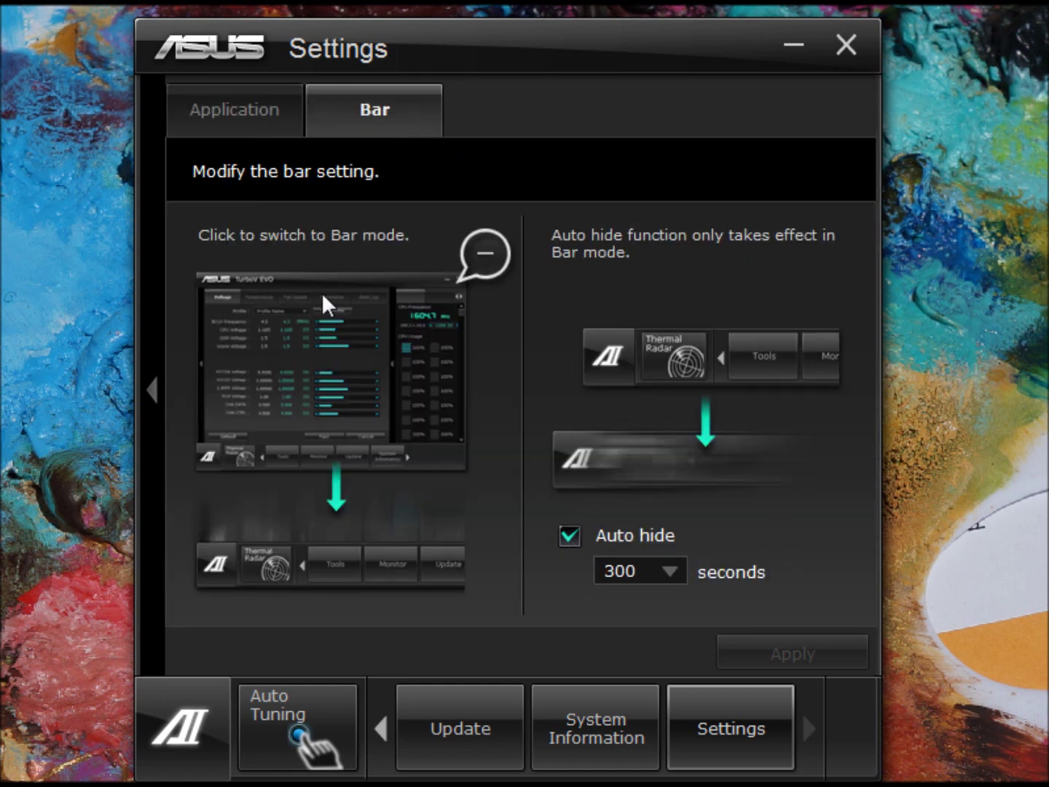